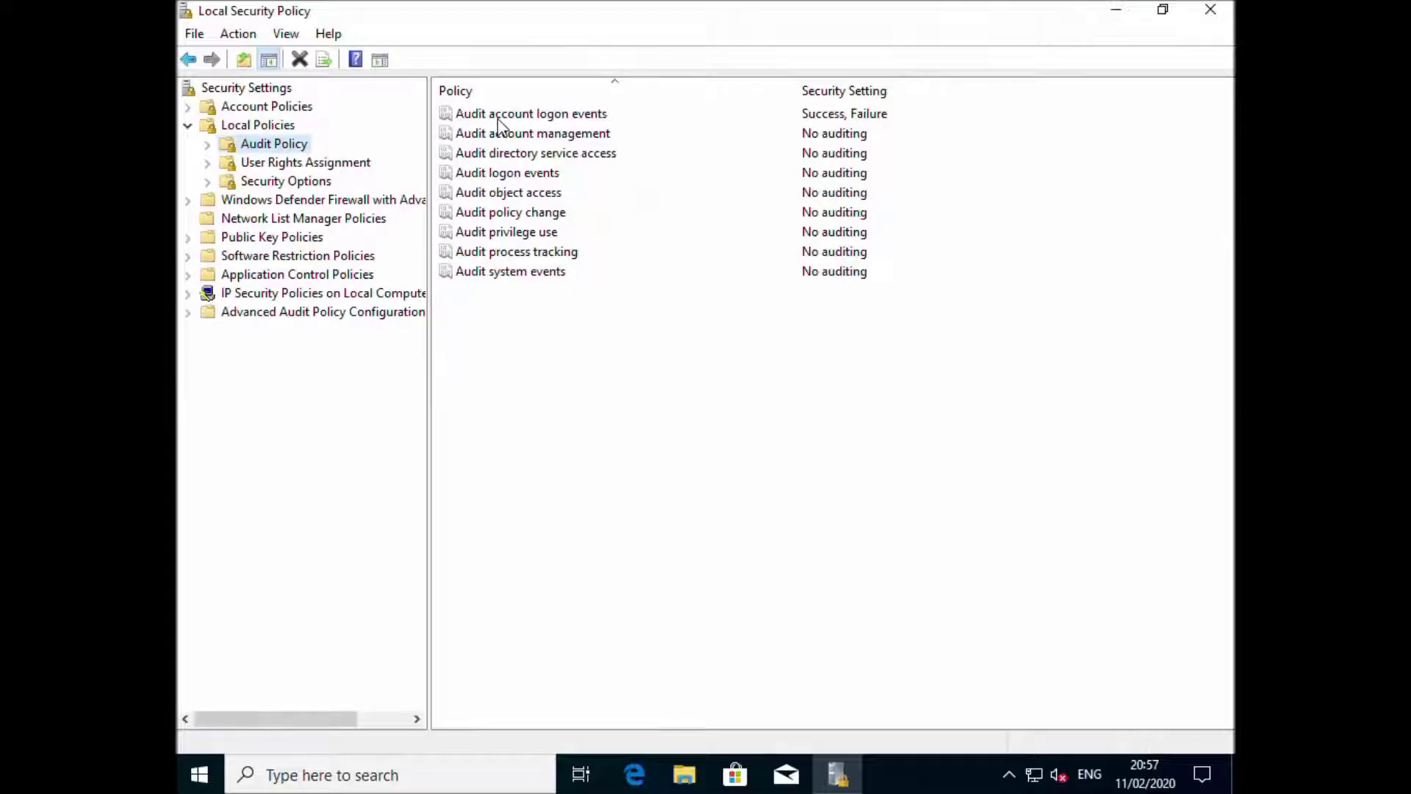
Review the attempts audited by the Audit account logon events policy, then close Local Security Policy
{"action": "double_click", "coordinate": [498, 117]}
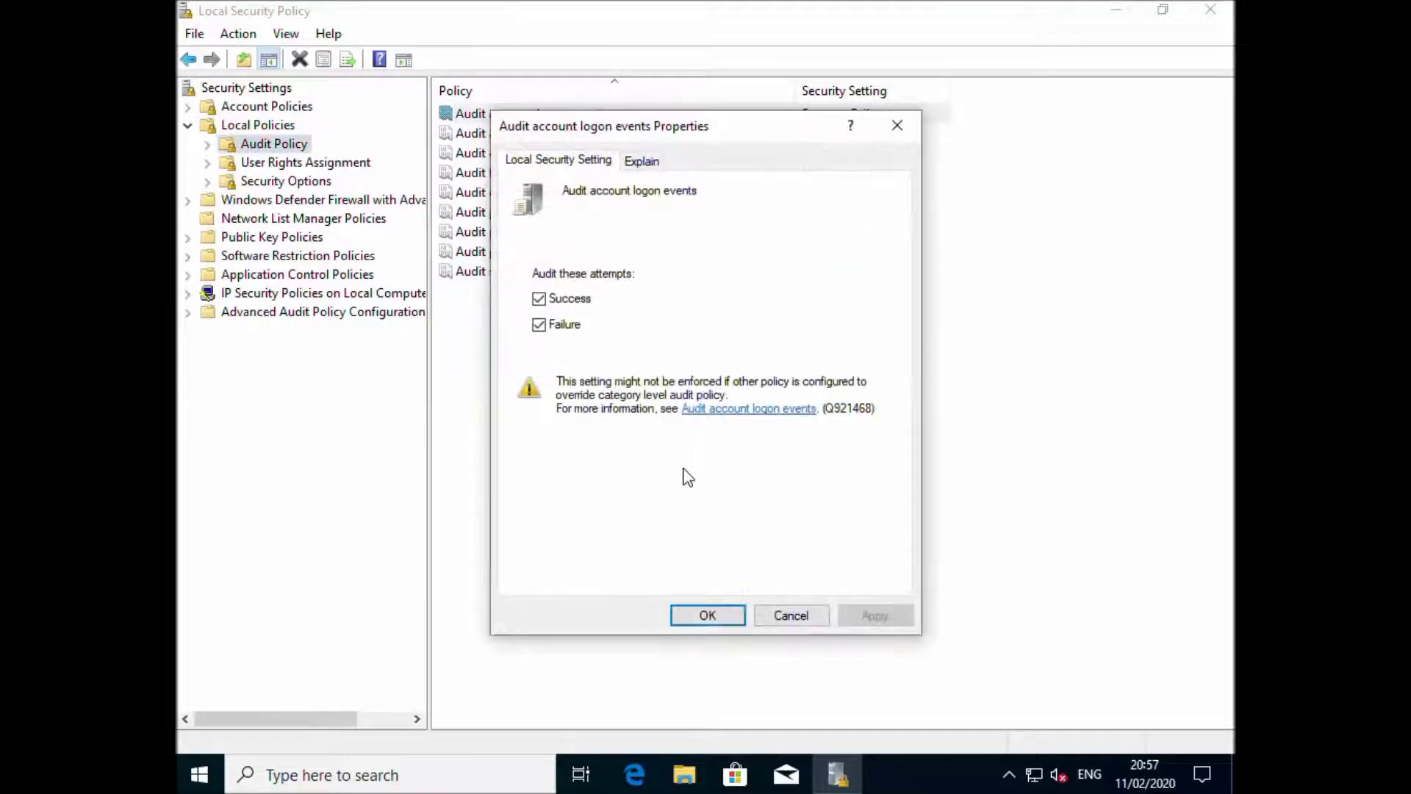
{"action": "left_click", "coordinate": [700, 619]}
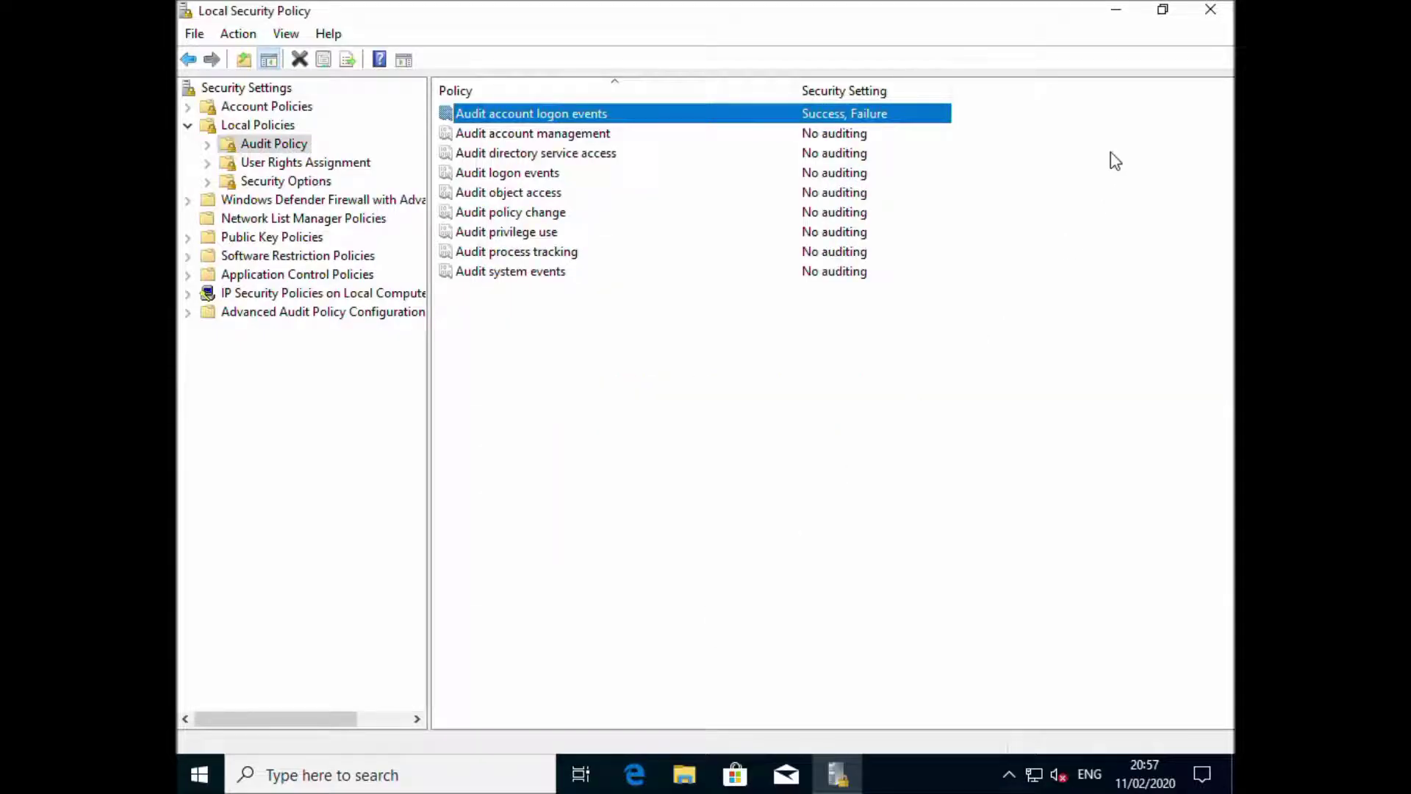
{"action": "left_click", "coordinate": [1212, 17]}
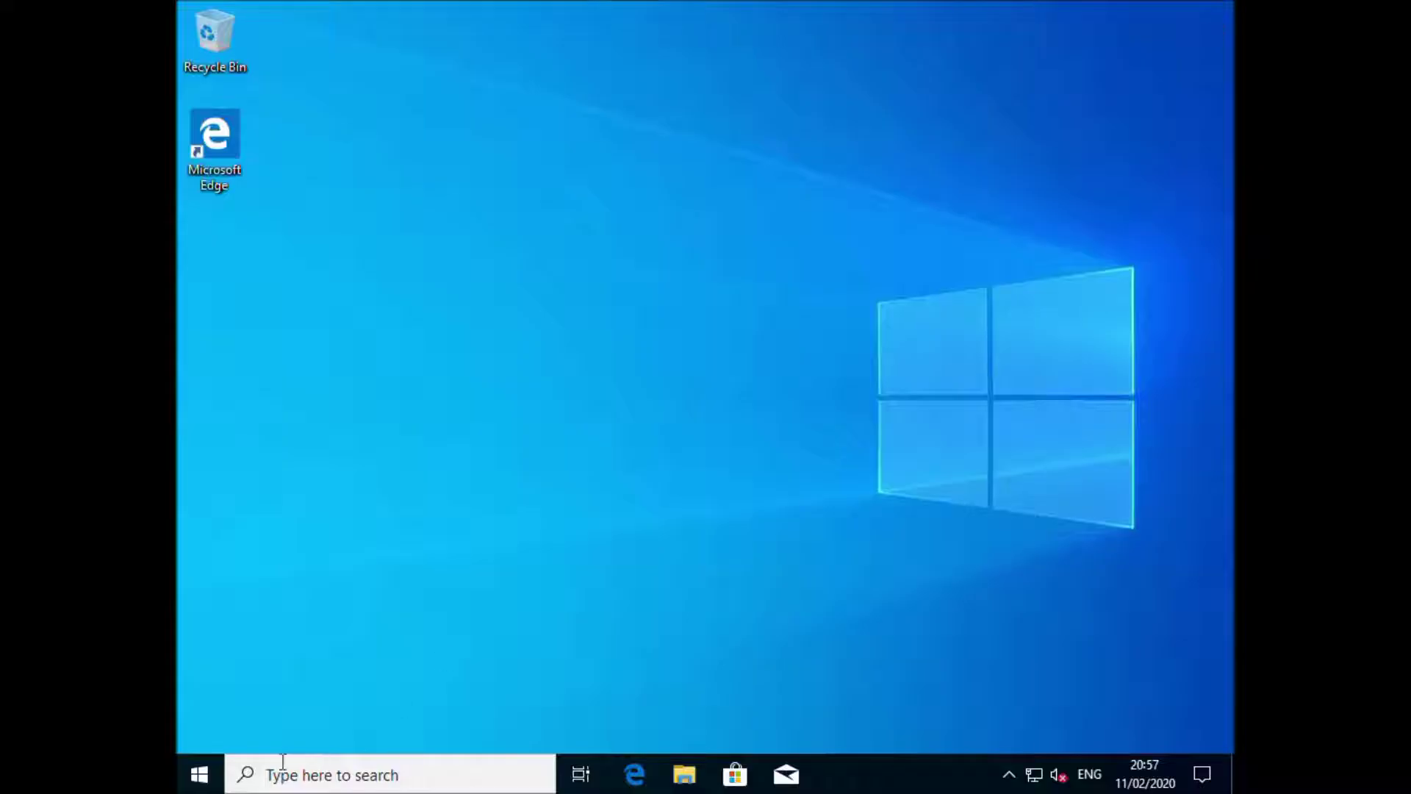
Sign out of the current Windows session
{"action": "right_click", "coordinate": [204, 788]}
{"action": "mouse_move", "coordinate": [259, 732]}
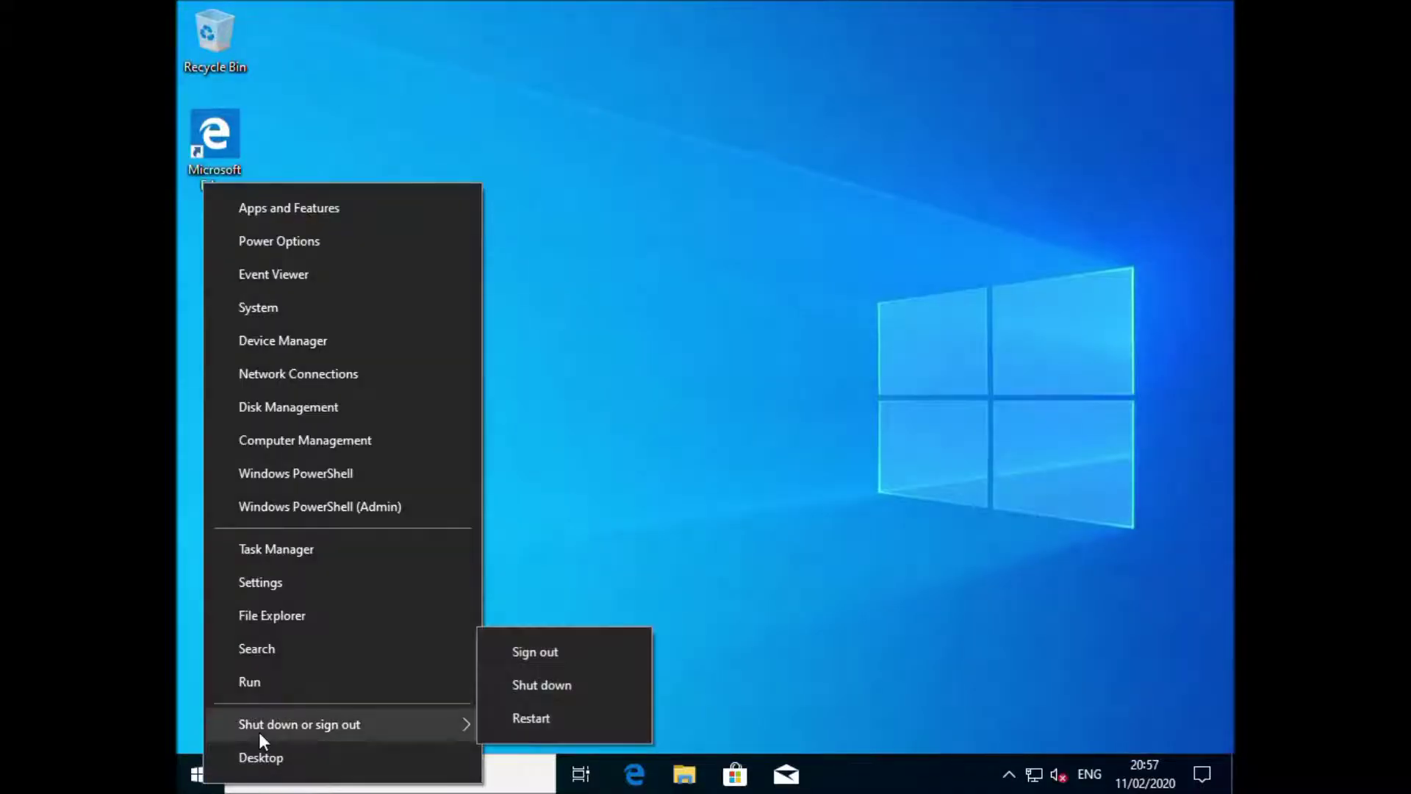
{"action": "left_click", "coordinate": [569, 651]}
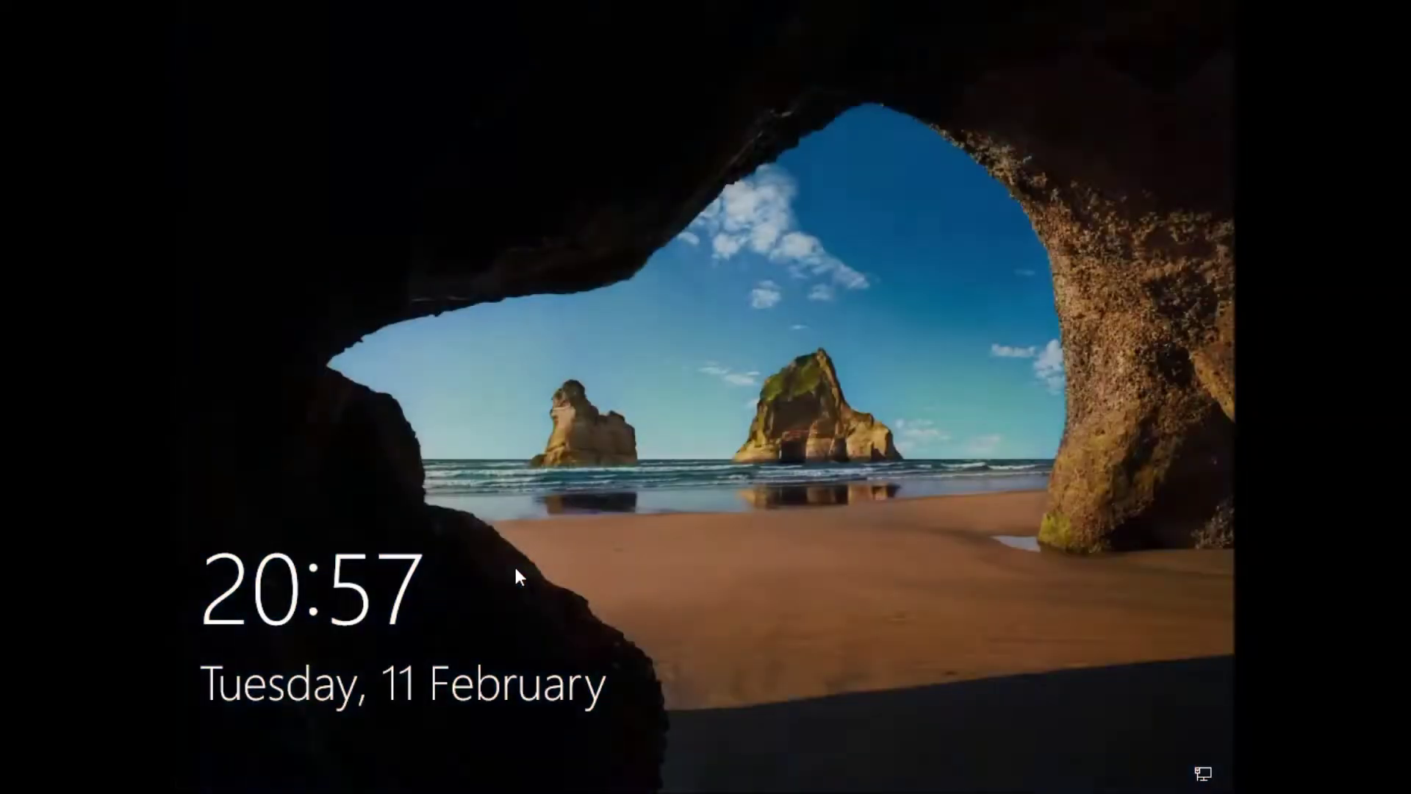
Try to sign in to the Packt-MD100 account with an incorrect account password
{"action": "left_click", "coordinate": [559, 572]}
{"action": "type", "text": "**********"}
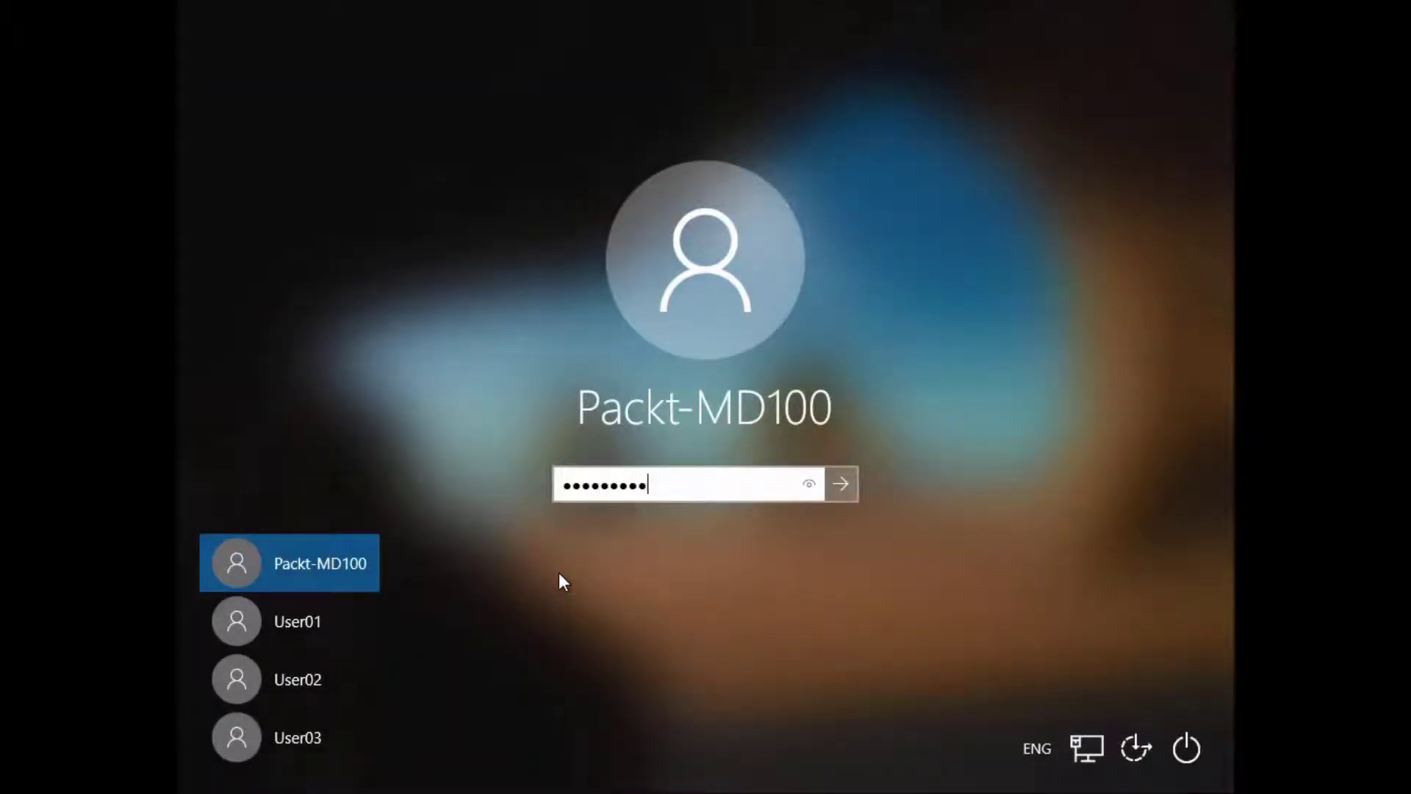
{"action": "type", "text": "*"}
{"action": "key", "text": "Return"}
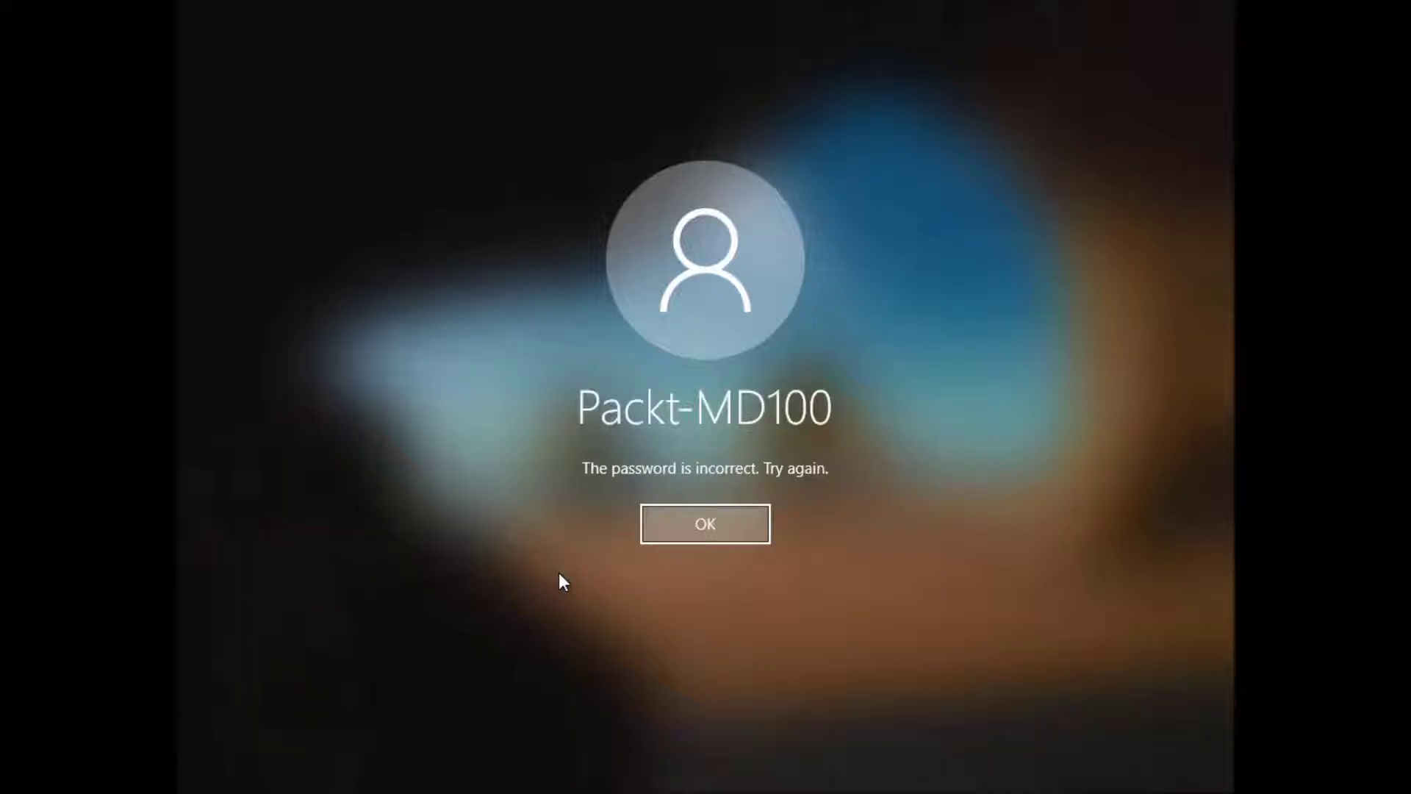
Dismiss the sign-in error and sign in to Packt-MD100 with the correct account password
{"action": "key", "text": "Return"}
{"action": "type", "text": "***********"}
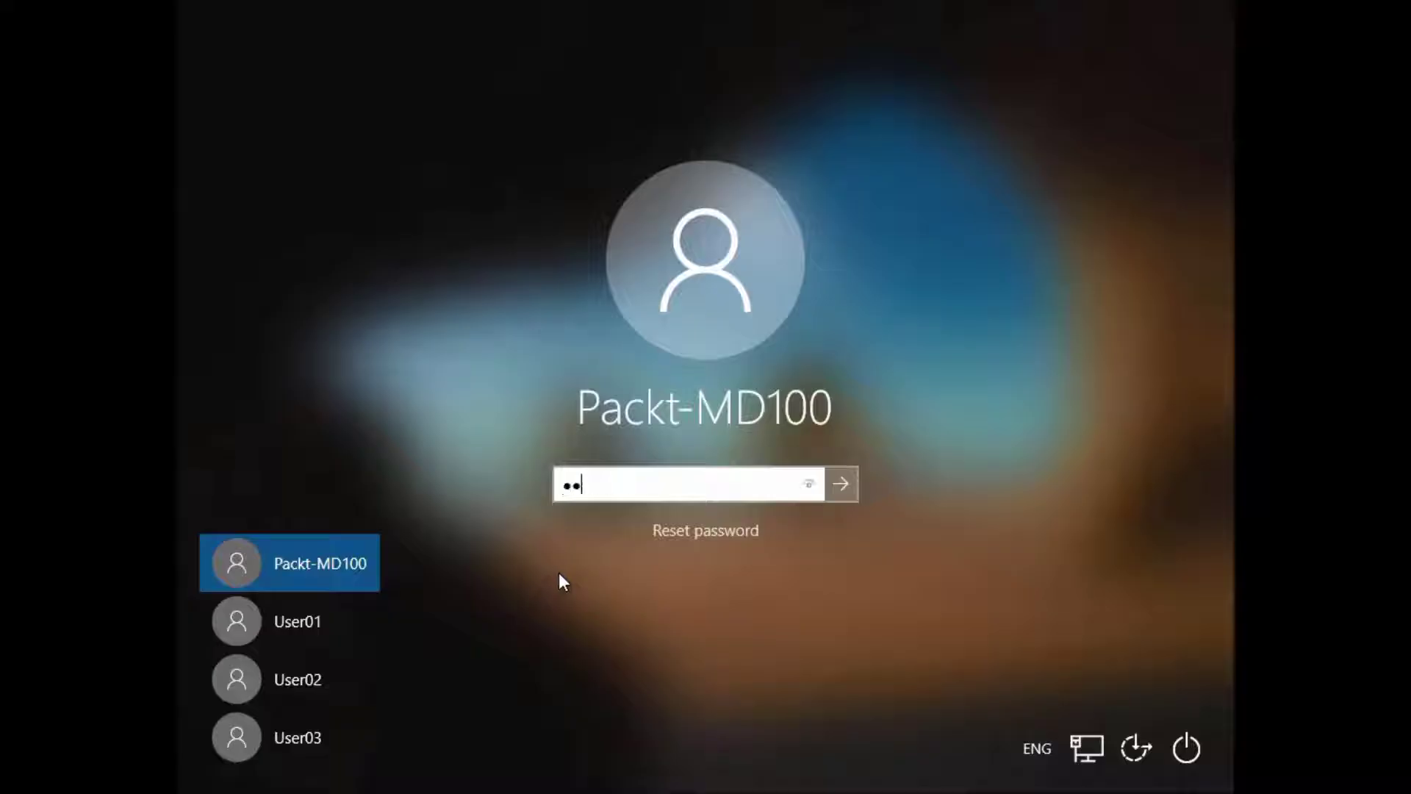
{"action": "key", "text": "Return"}
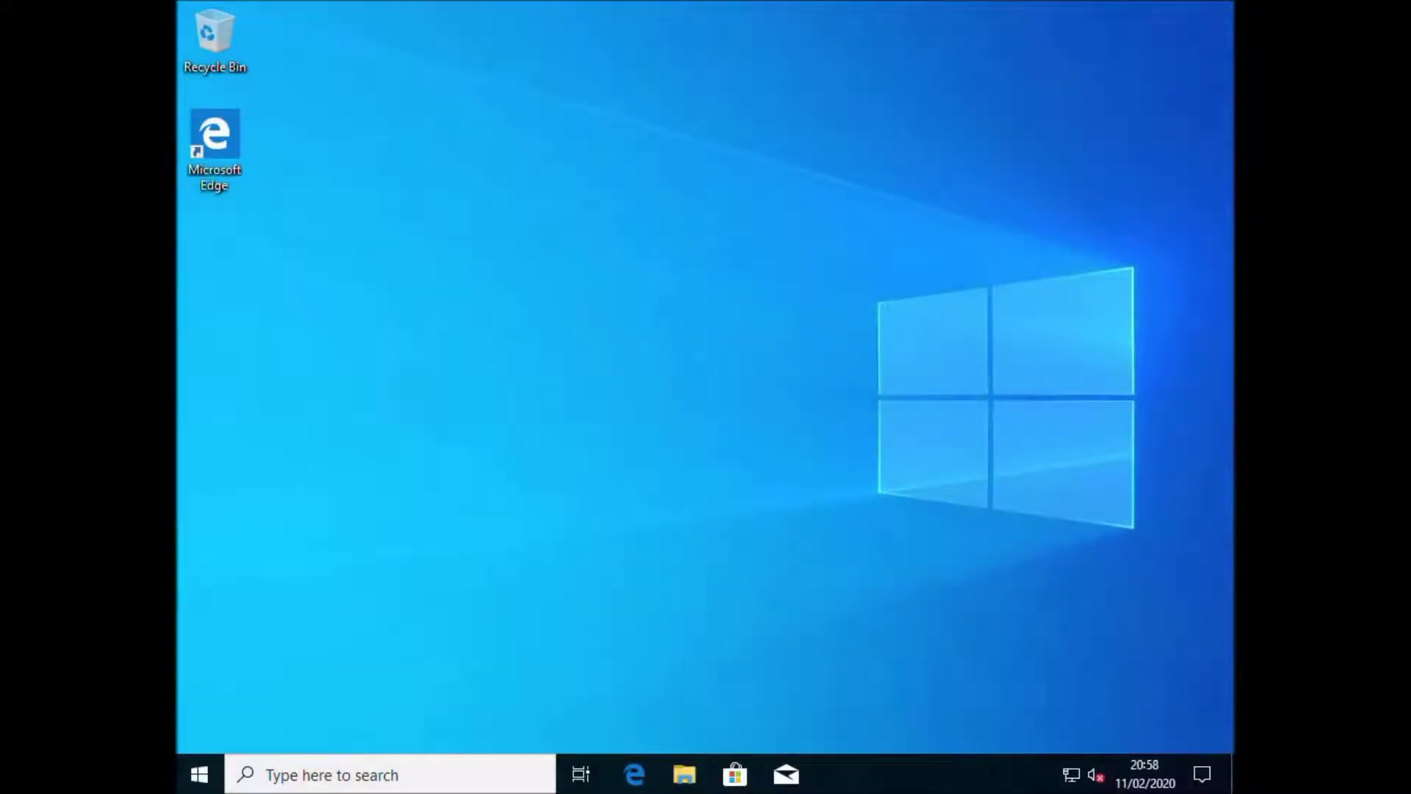
Open the Windows Security log in Event Viewer and enlarge its event list
{"action": "right_click", "coordinate": [200, 775]}
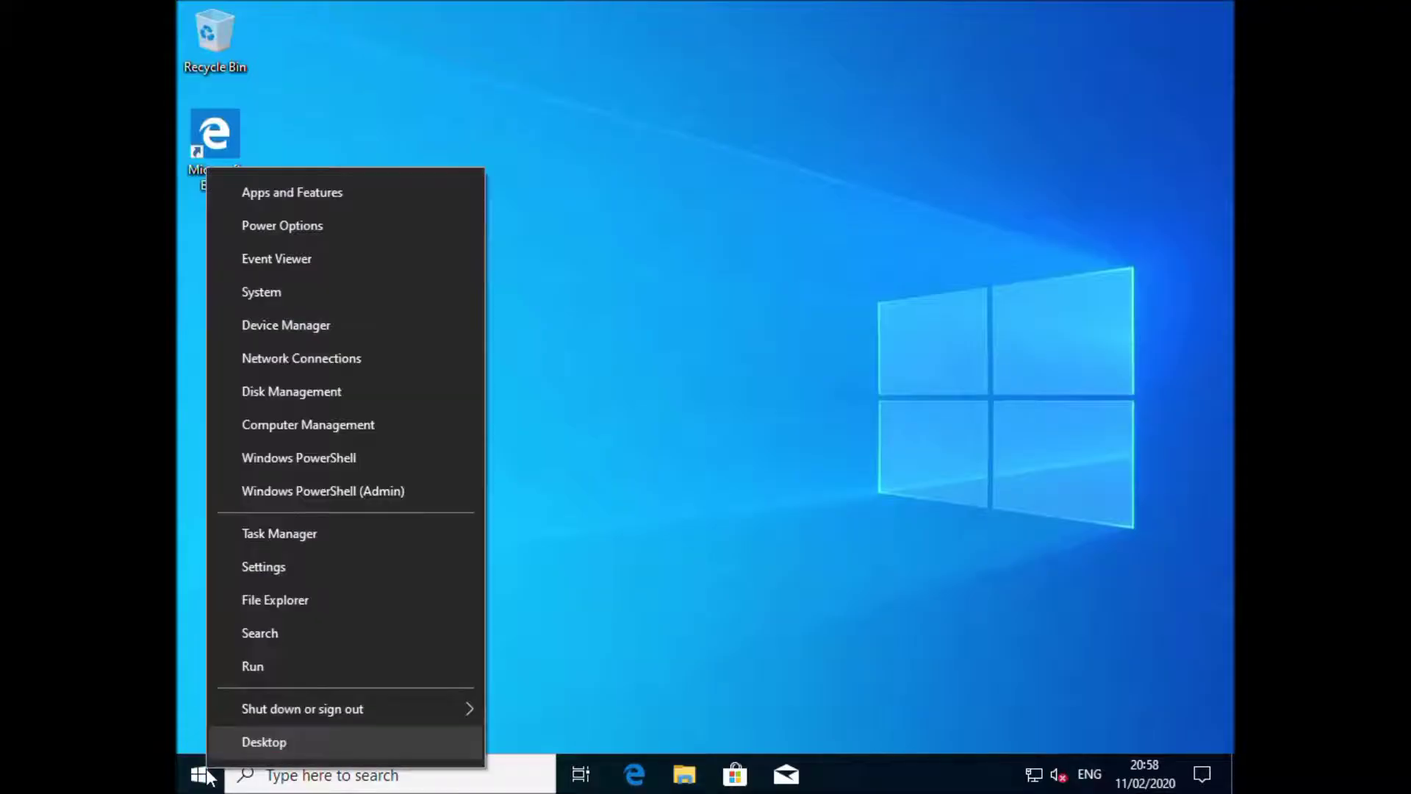
{"action": "left_click", "coordinate": [326, 274]}
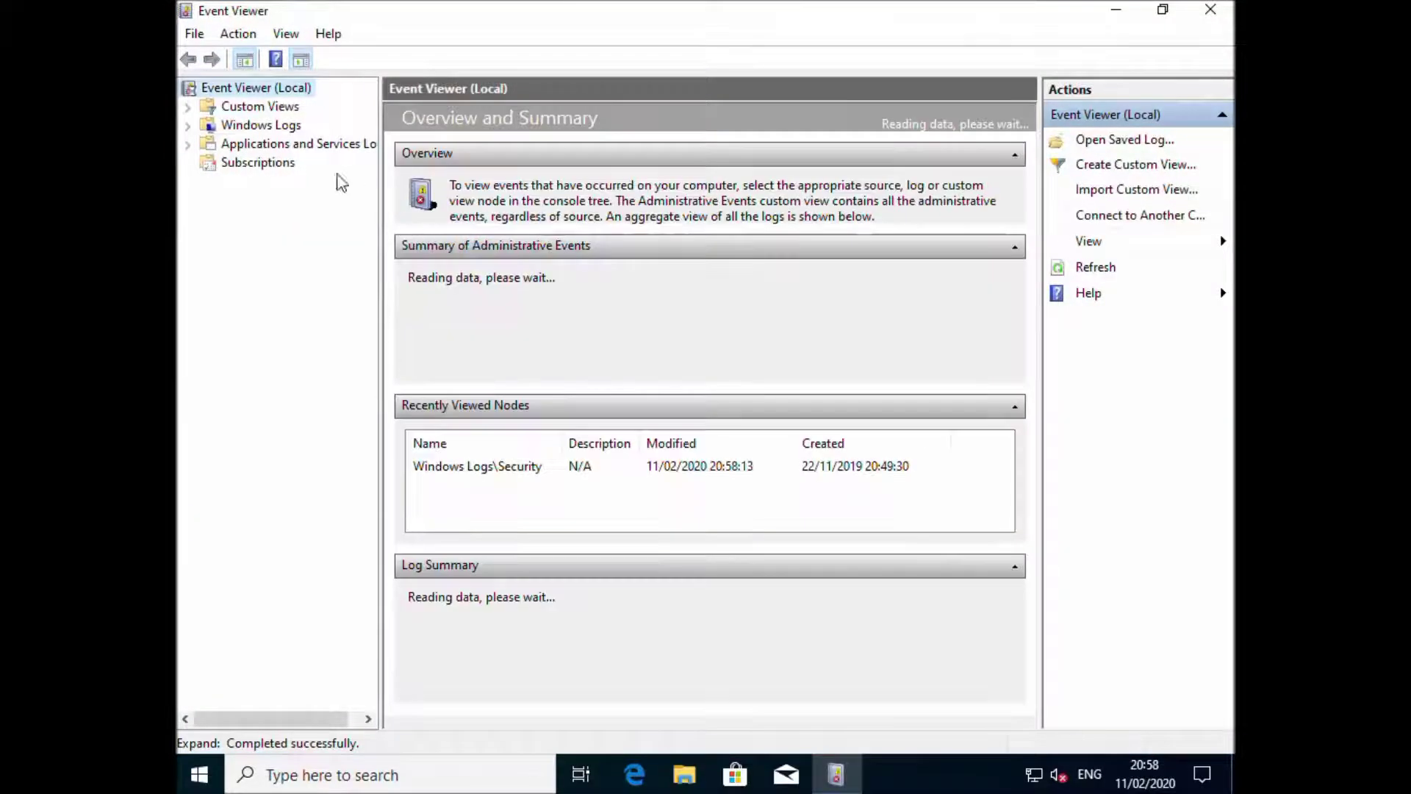
{"action": "double_click", "coordinate": [281, 126]}
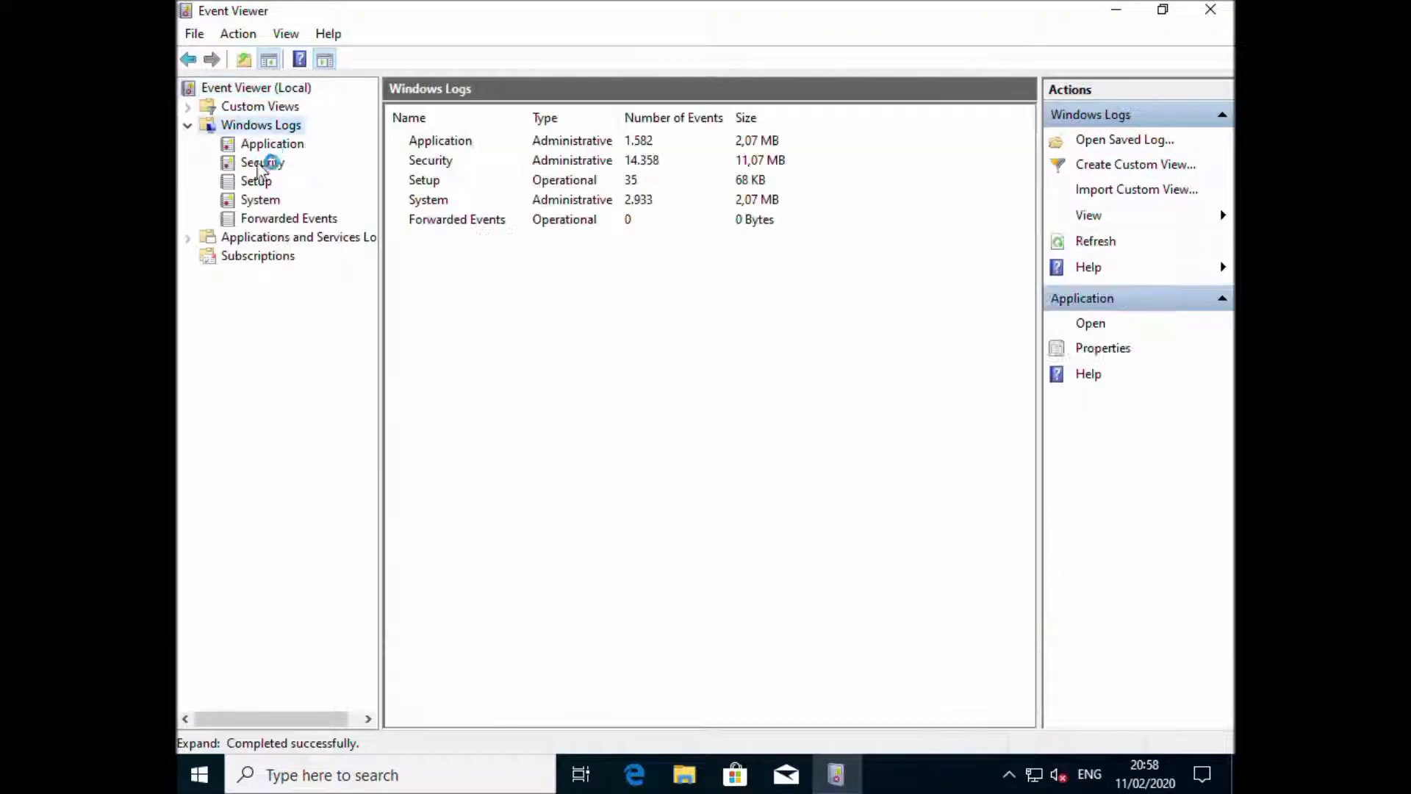
{"action": "left_click", "coordinate": [254, 166]}
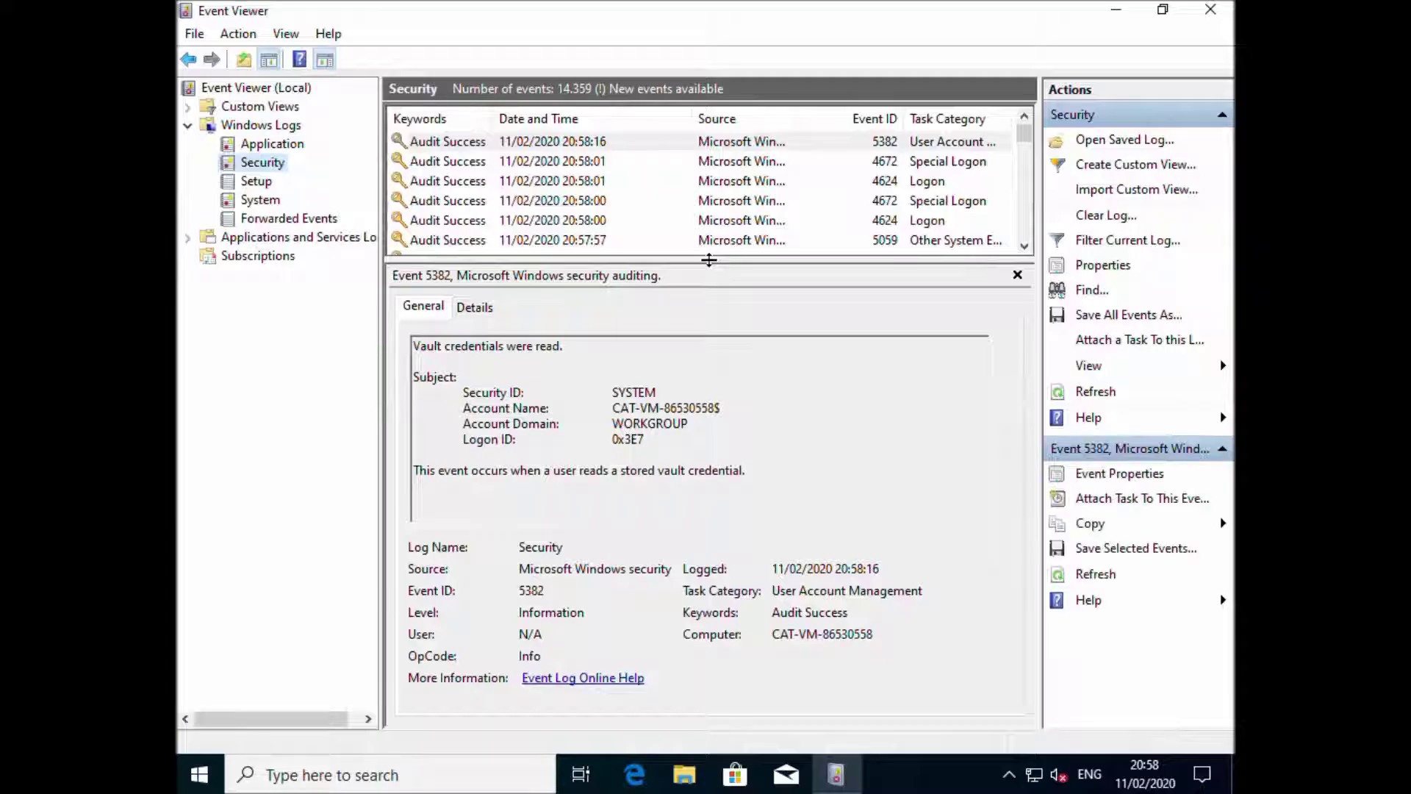
{"action": "left_click_drag", "start_coordinate": [708, 260], "coordinate": [690, 327]}
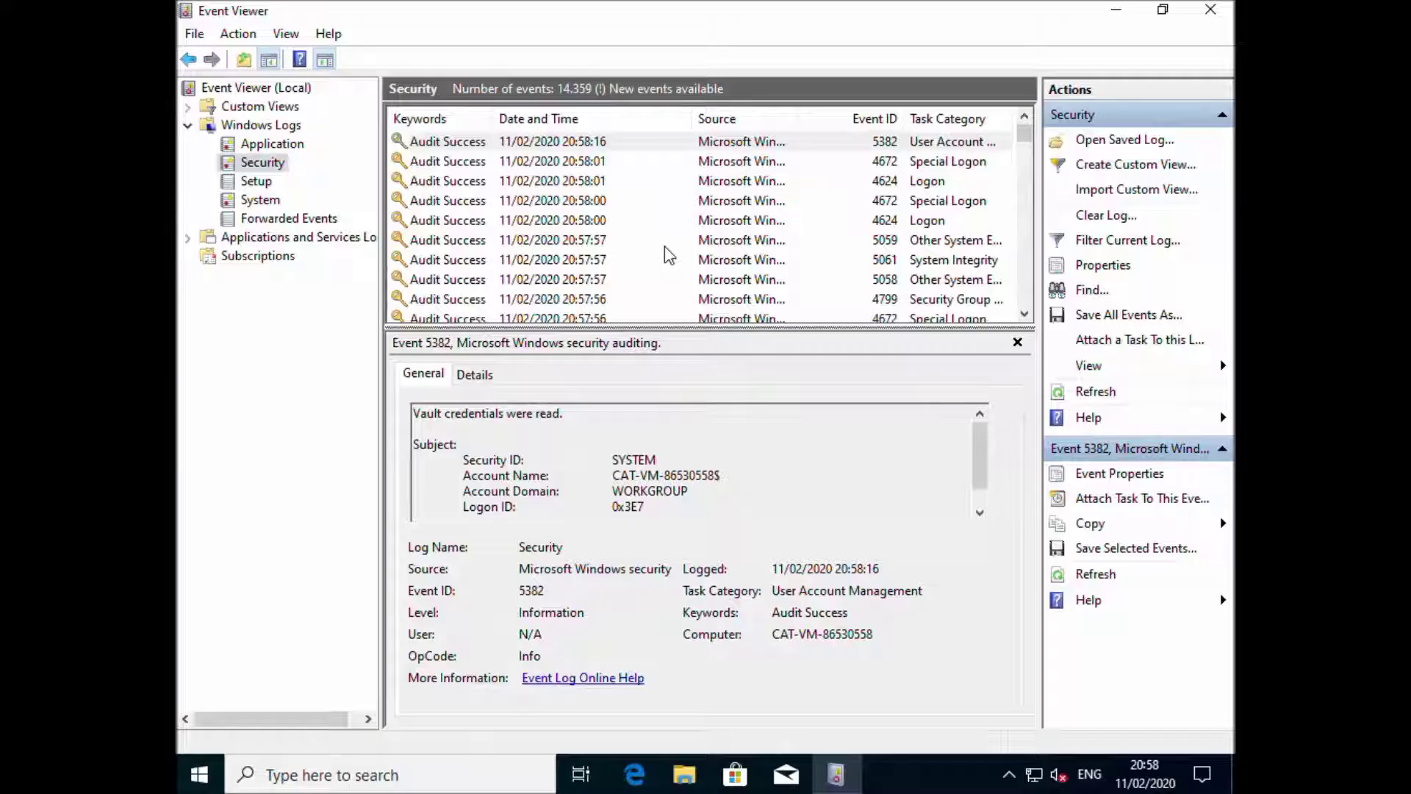
Look through the Security log for the recent sign-in attempts and inspect the successful Credential Validation event 4776
{"action": "scroll", "coordinate": [669, 255], "scroll_direction": "down", "scroll_amount": 1}
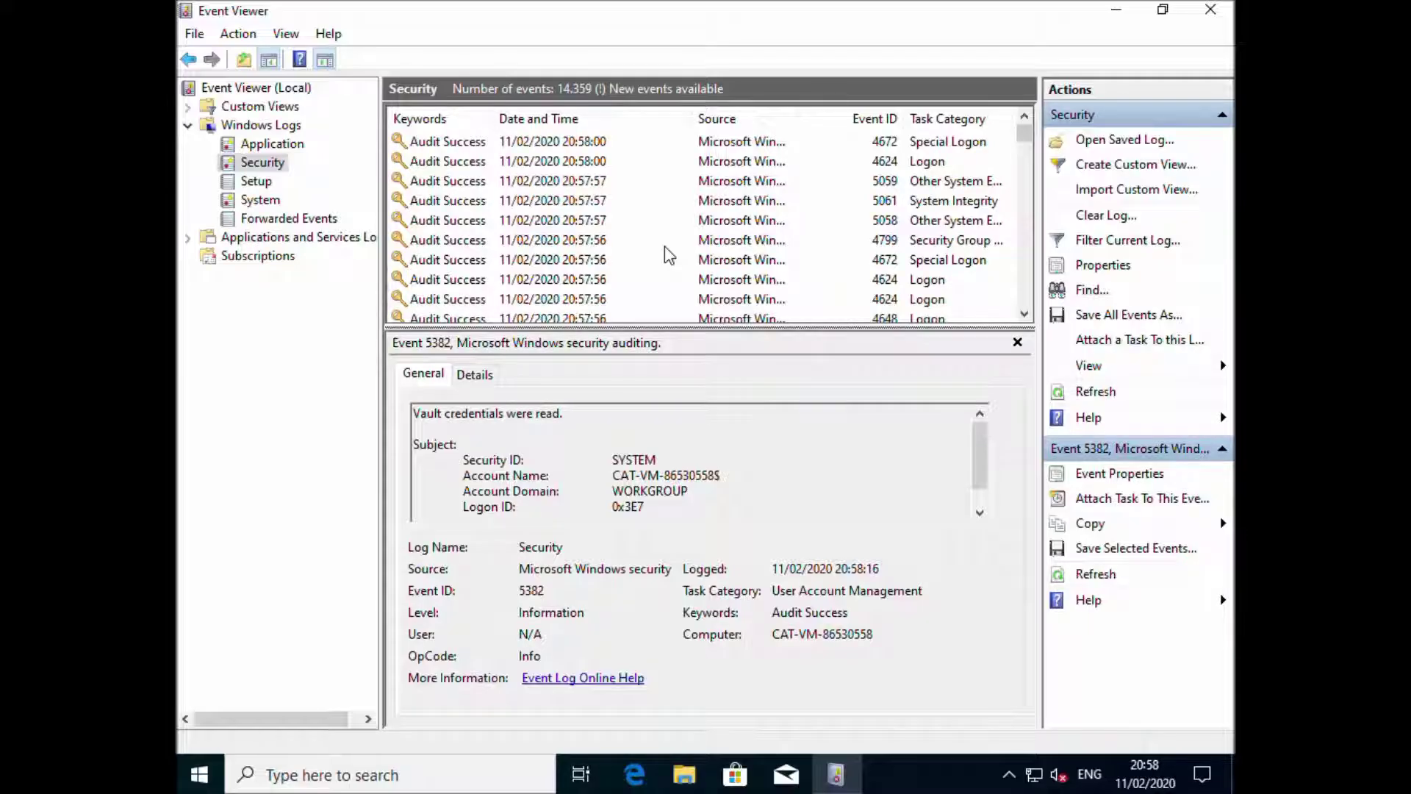
{"action": "scroll", "coordinate": [669, 255], "scroll_direction": "up", "scroll_amount": 1}
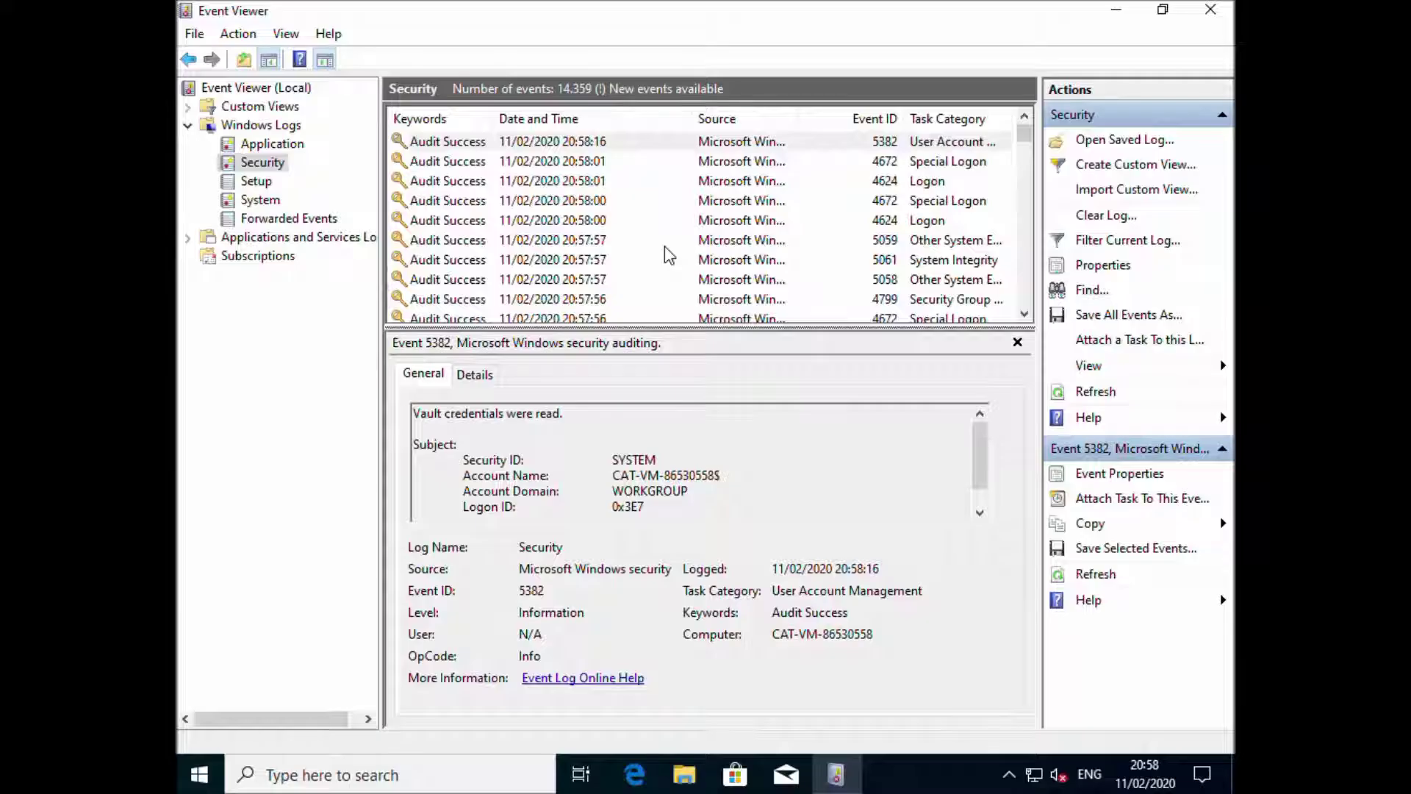
{"action": "scroll", "coordinate": [669, 255], "scroll_direction": "down", "scroll_amount": 1}
{"action": "scroll", "coordinate": [669, 255], "scroll_direction": "down", "scroll_amount": 1}
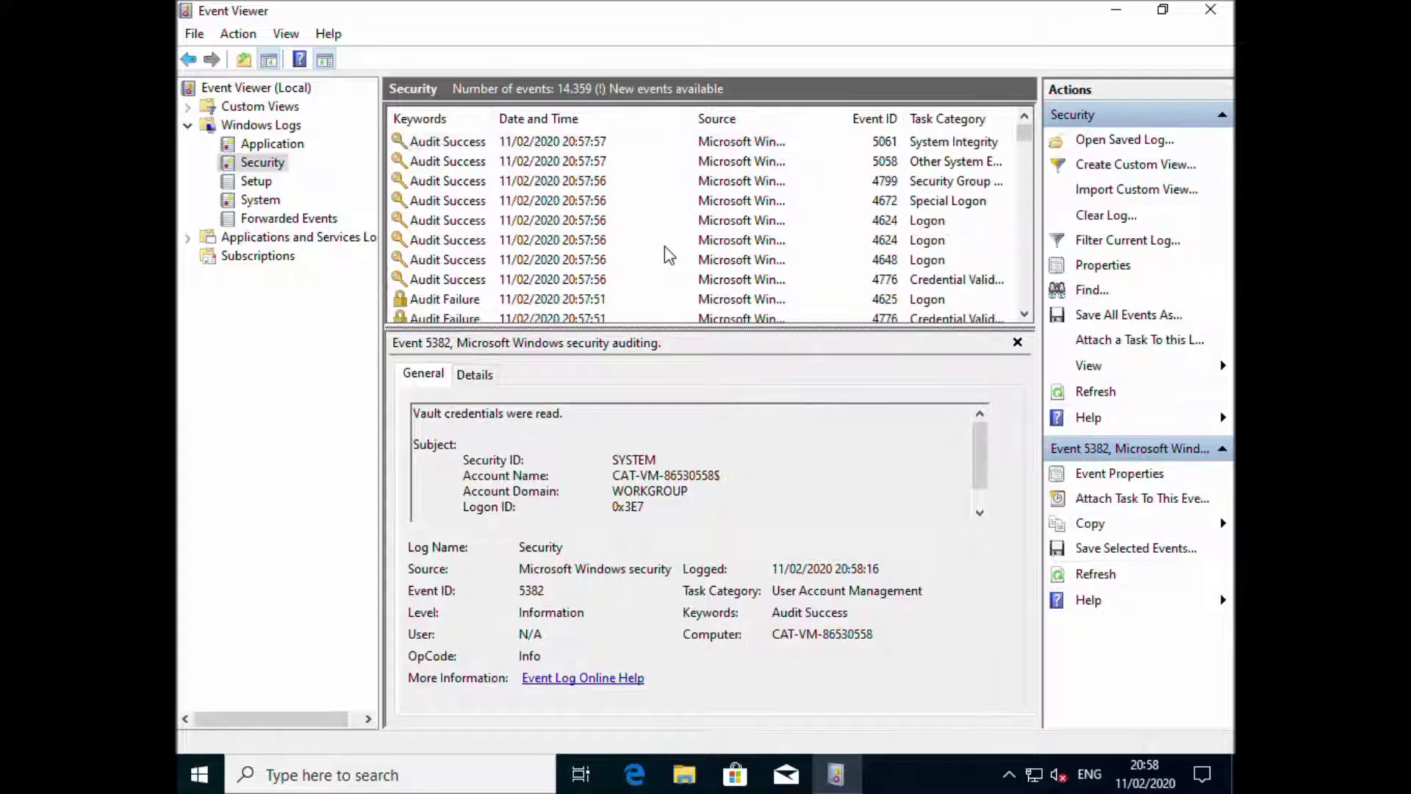
{"action": "left_click", "coordinate": [607, 284]}
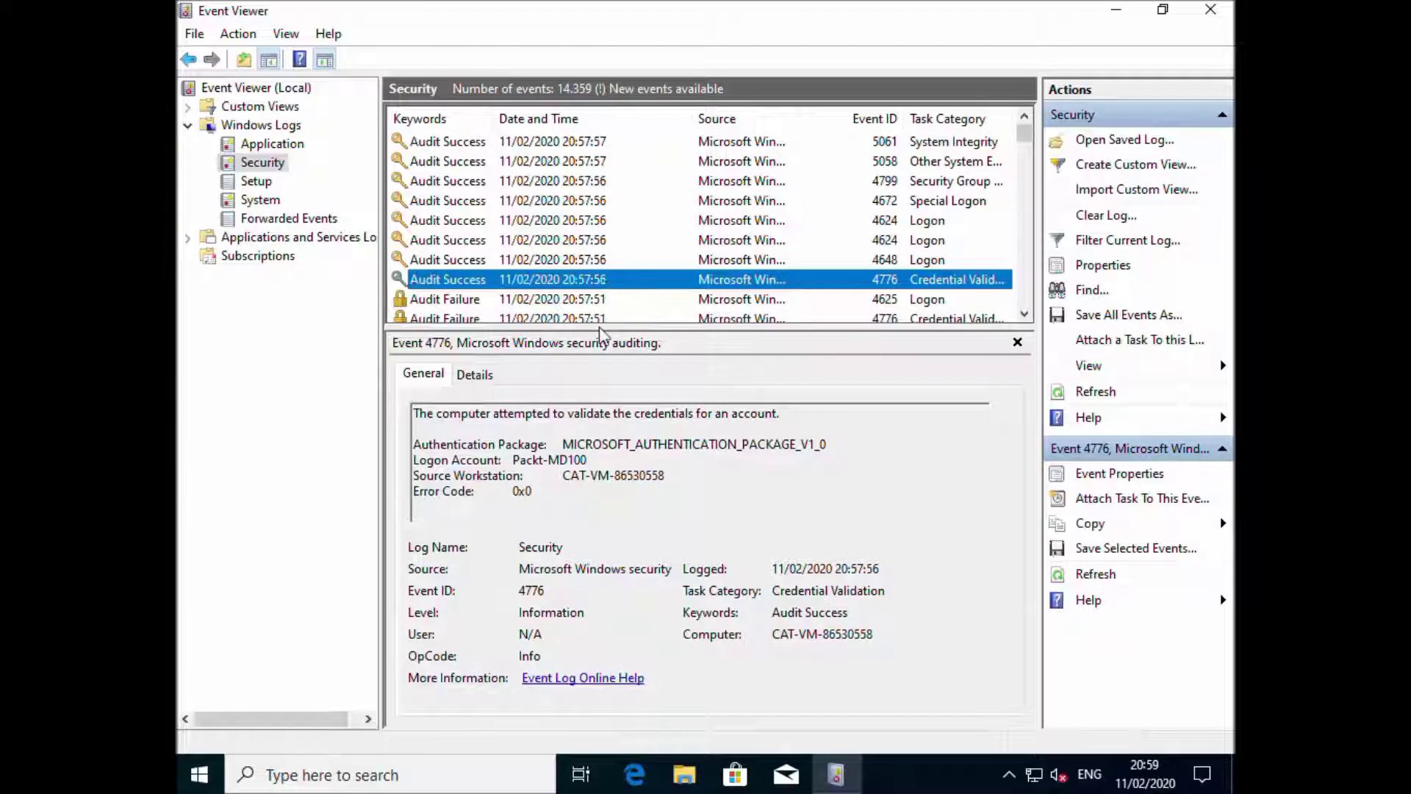
{"action": "double_click", "coordinate": [597, 287]}
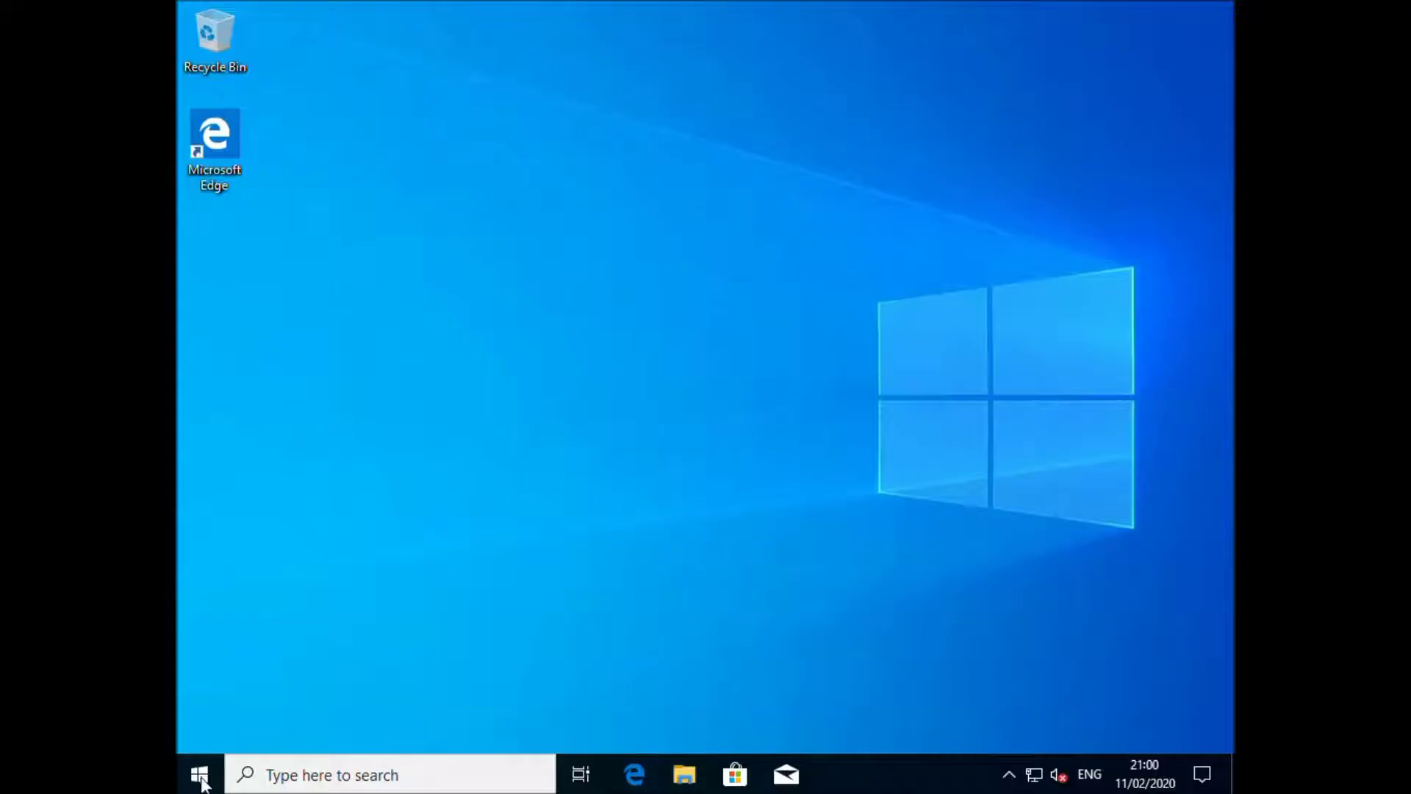
Open Local Security Policy and display the User Rights Assignment policies under Local Policies
{"action": "left_click", "coordinate": [200, 776]}
{"action": "type", "text": "secpo"}
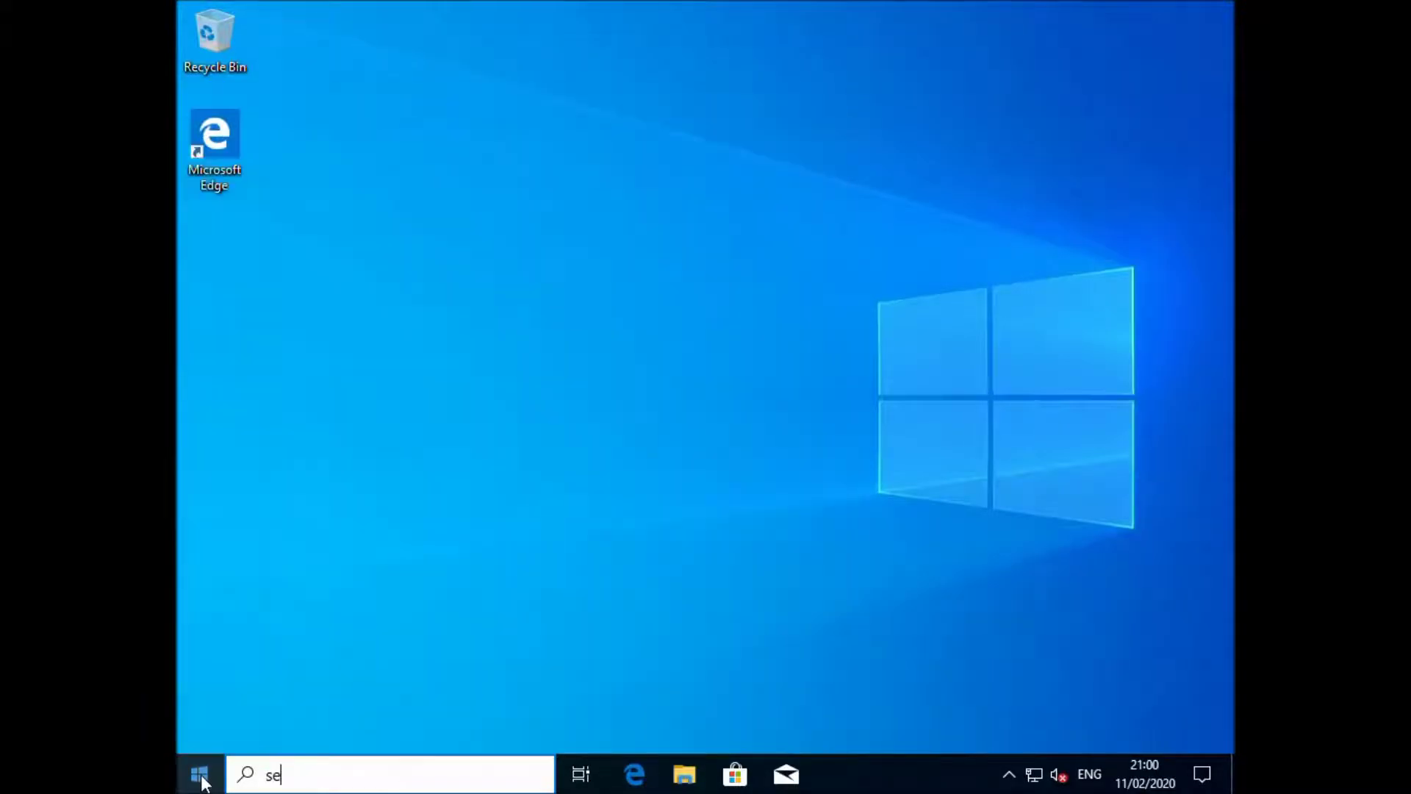
{"action": "type", "text": "l"}
{"action": "left_click", "coordinate": [630, 376]}
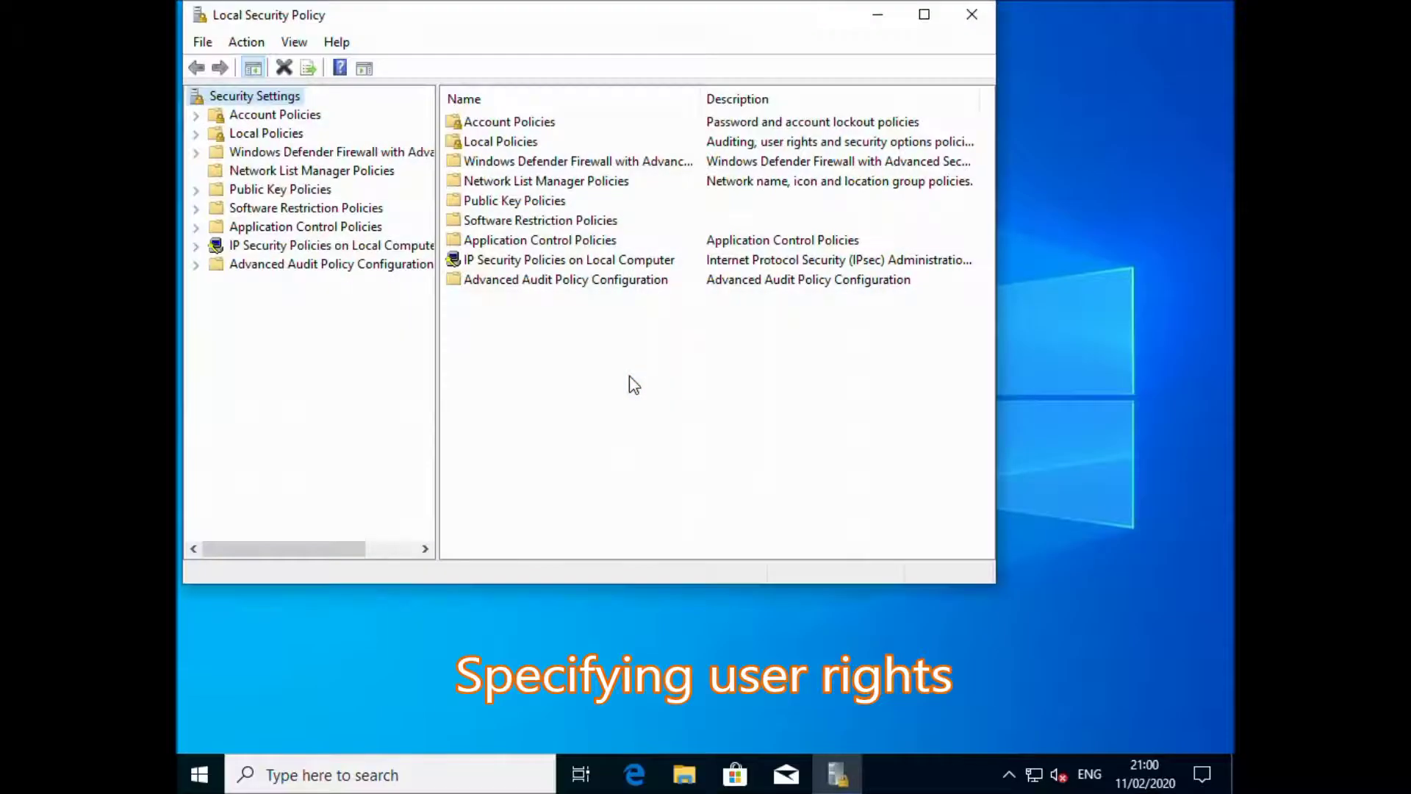
{"action": "left_click", "coordinate": [291, 134]}
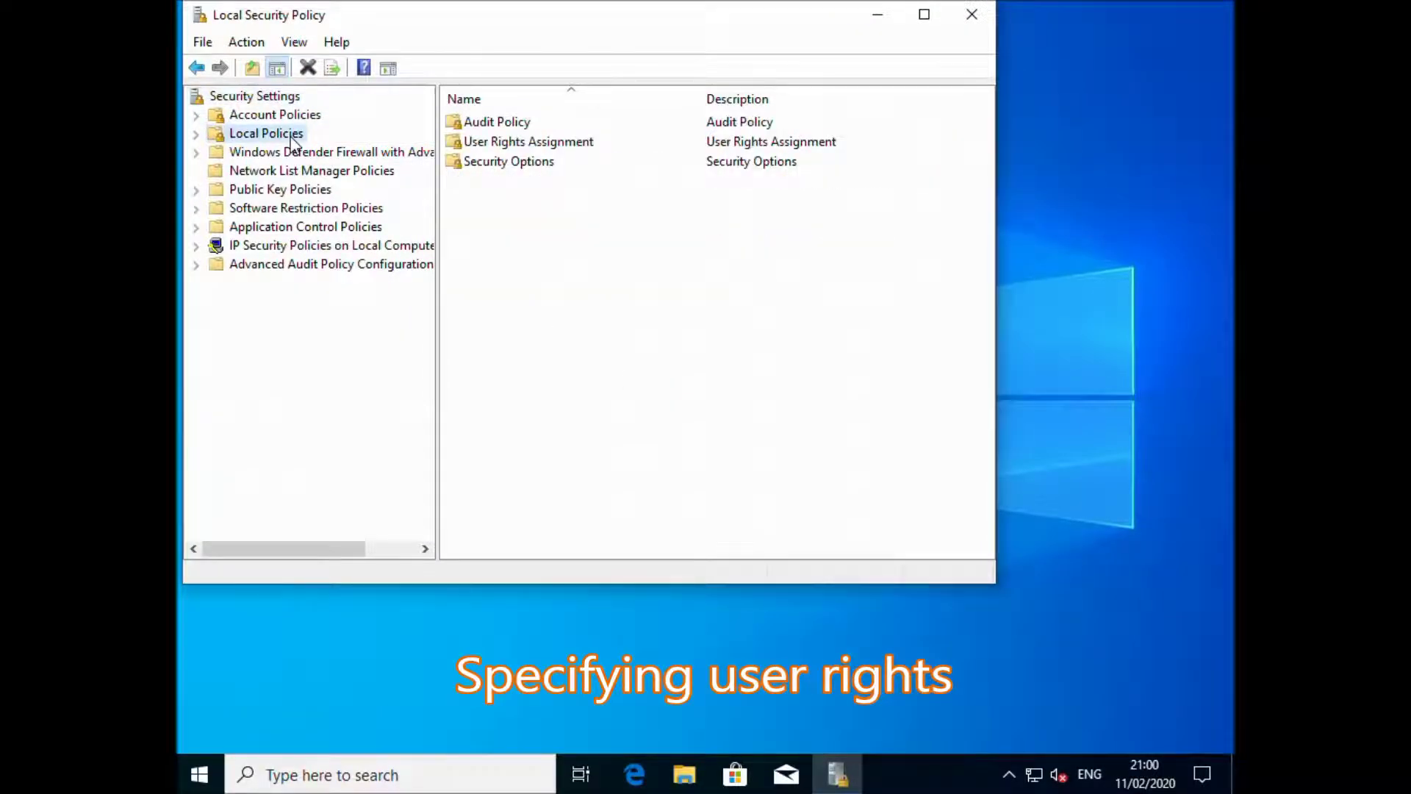
{"action": "double_click", "coordinate": [515, 142]}
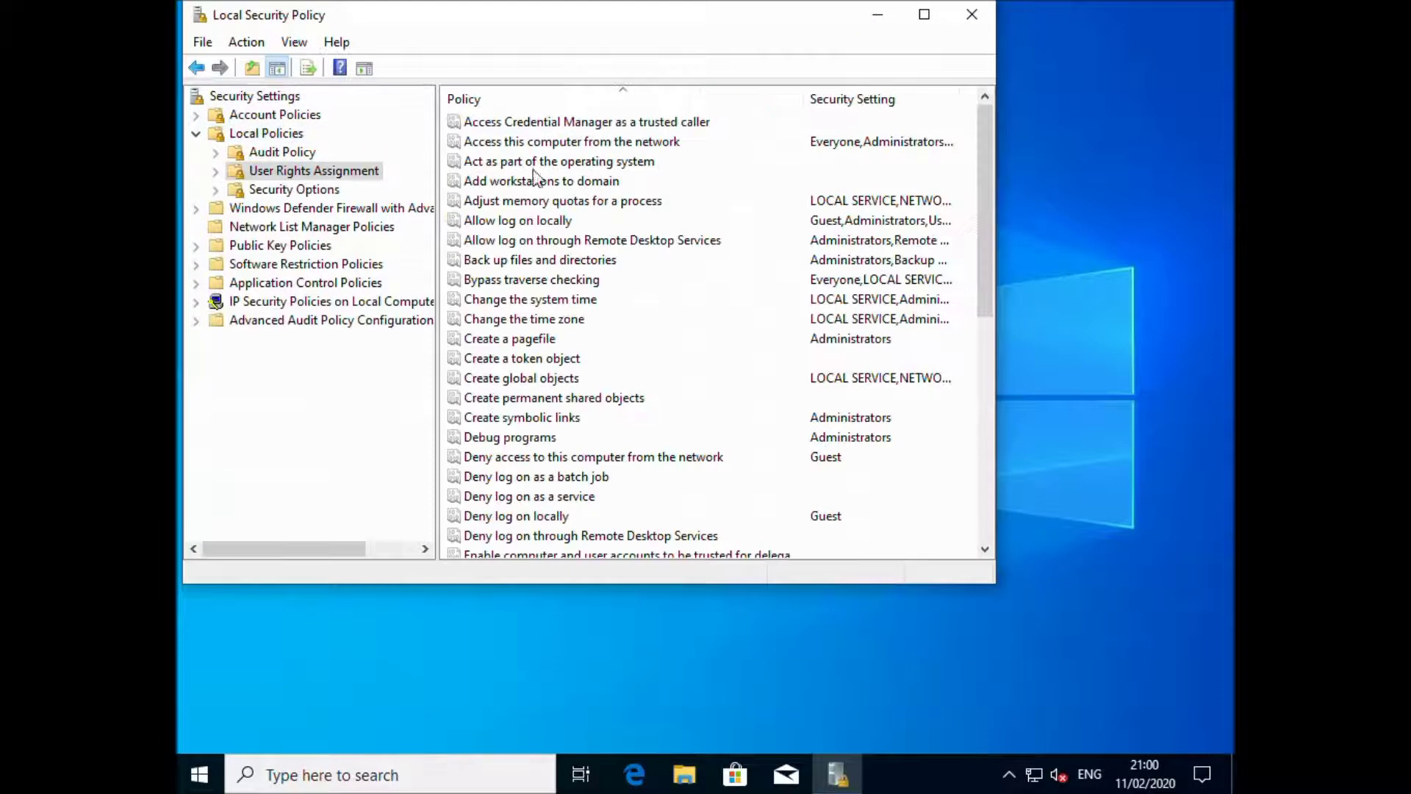
Open the properties of the Perform volume maintenance tasks user right
{"action": "left_click", "coordinate": [544, 438]}
{"action": "scroll", "coordinate": [543, 444], "scroll_direction": "down", "scroll_amount": 6}
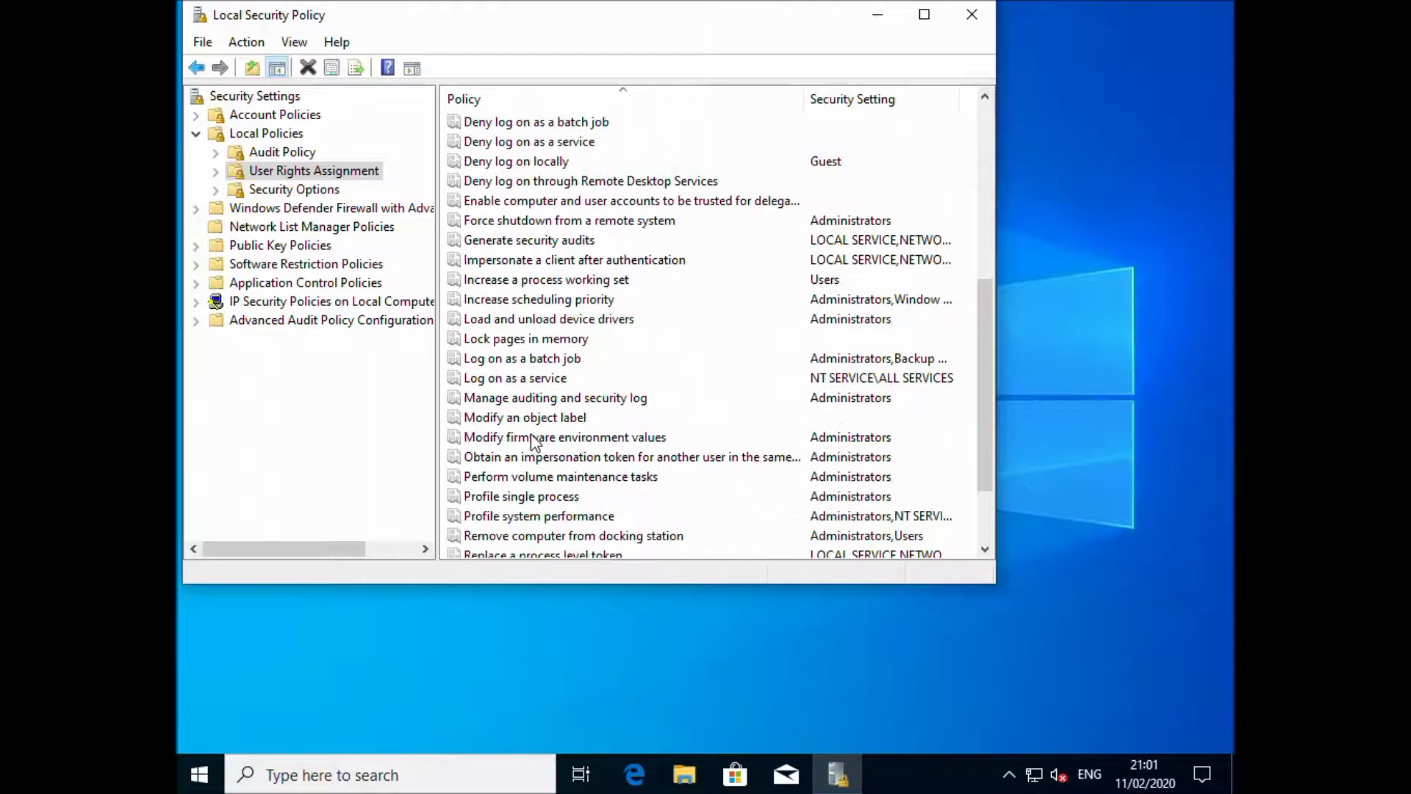
{"action": "left_click", "coordinate": [520, 479]}
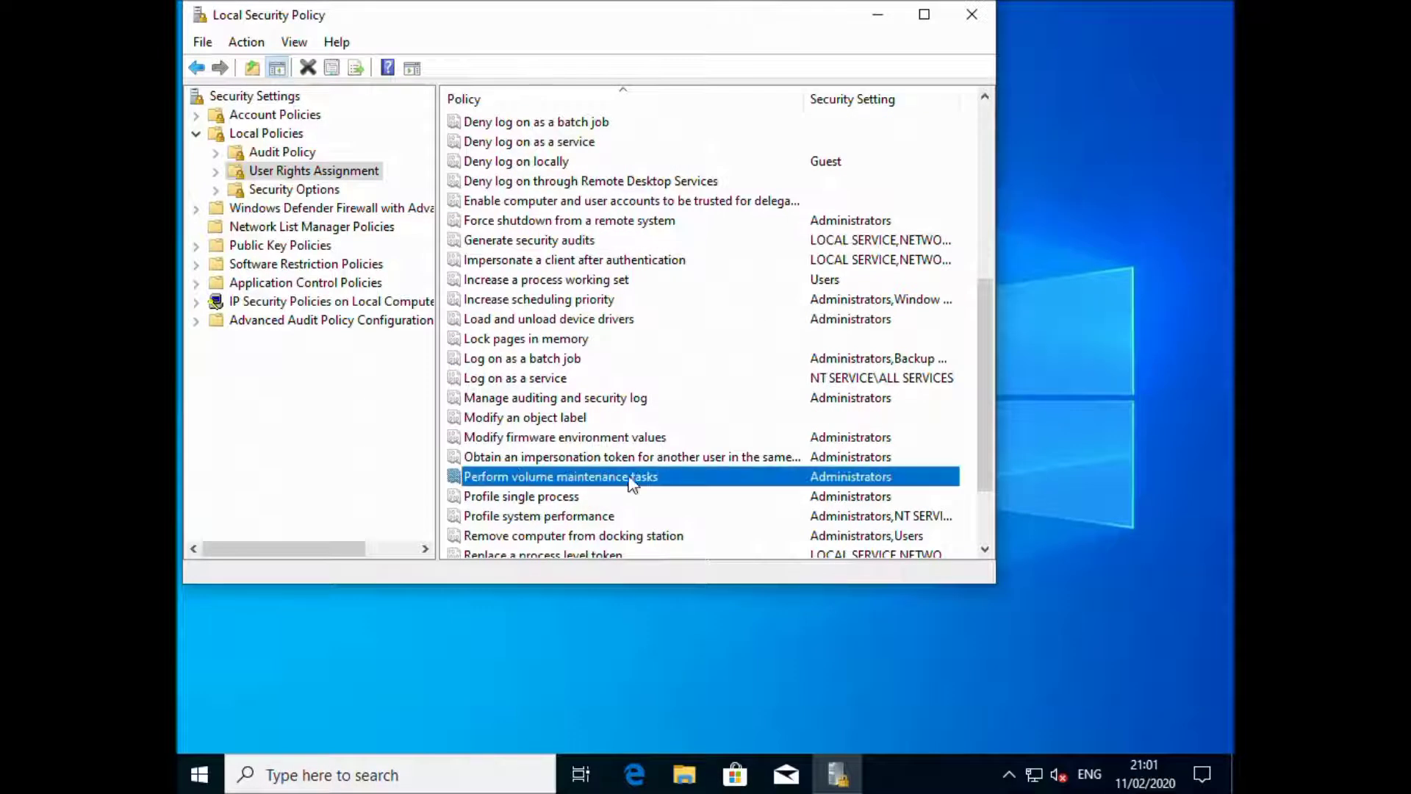
{"action": "double_click", "coordinate": [691, 481]}
Add User01 to the accounts holding the Perform volume maintenance tasks right and save the policy
{"action": "left_click", "coordinate": [465, 377]}
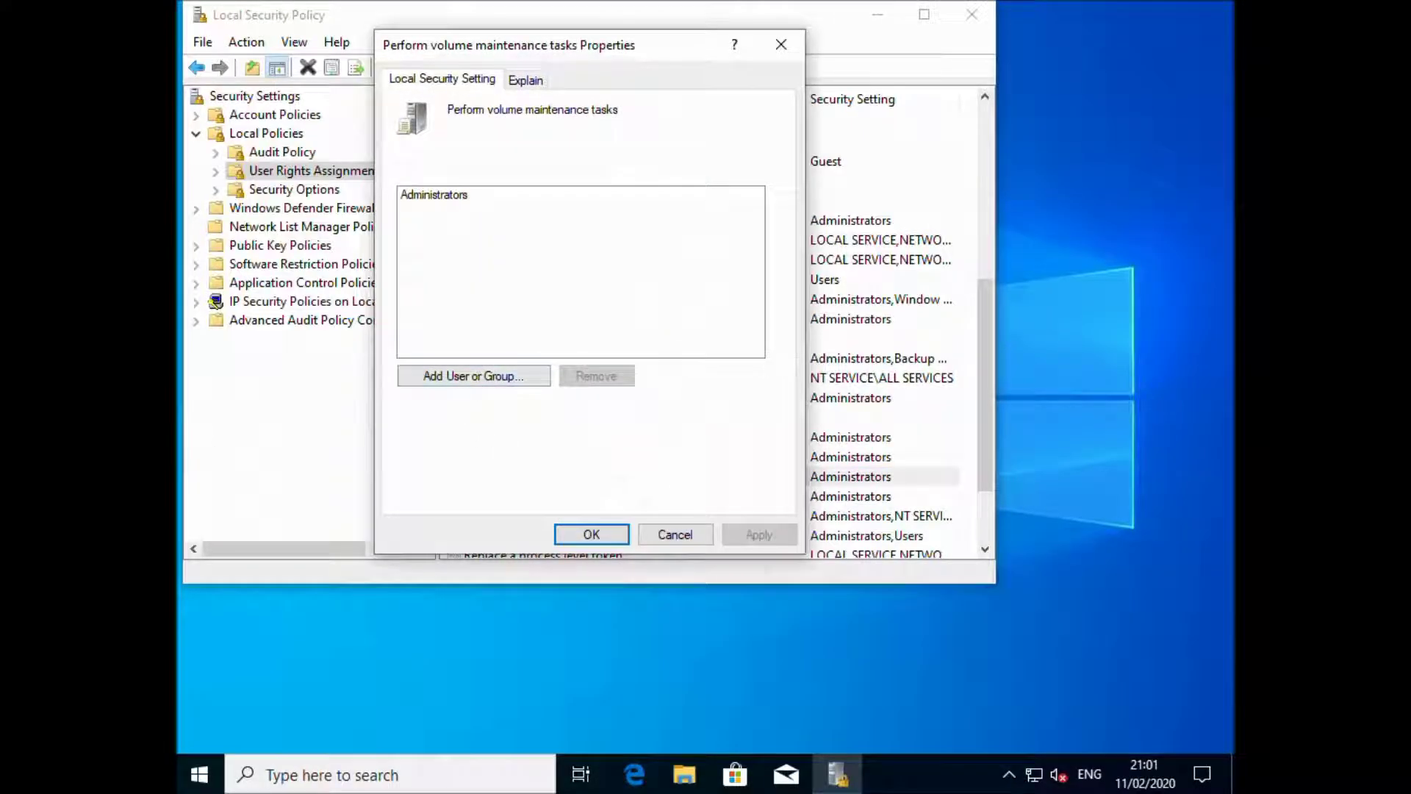
{"action": "left_click", "coordinate": [523, 382]}
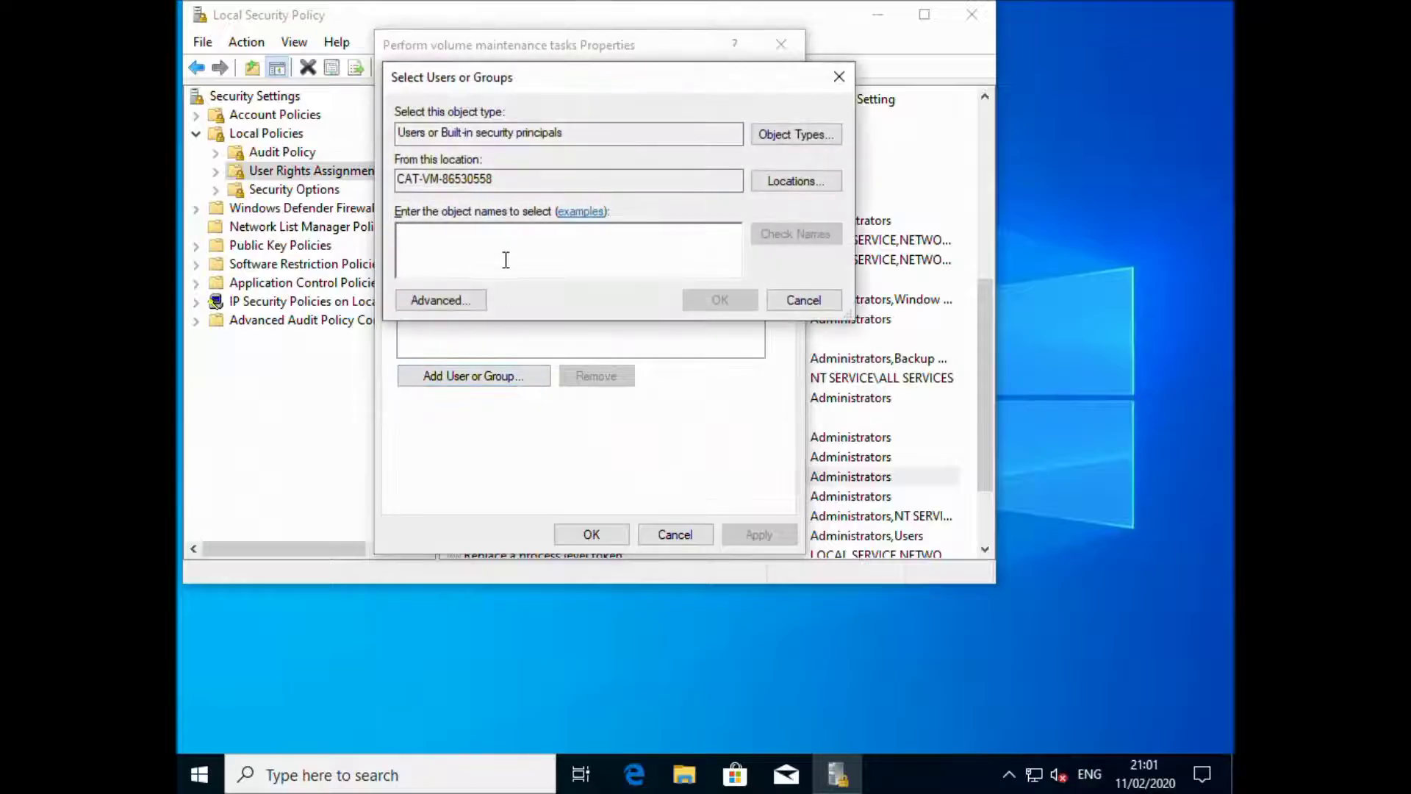
{"action": "type", "text": "User01"}
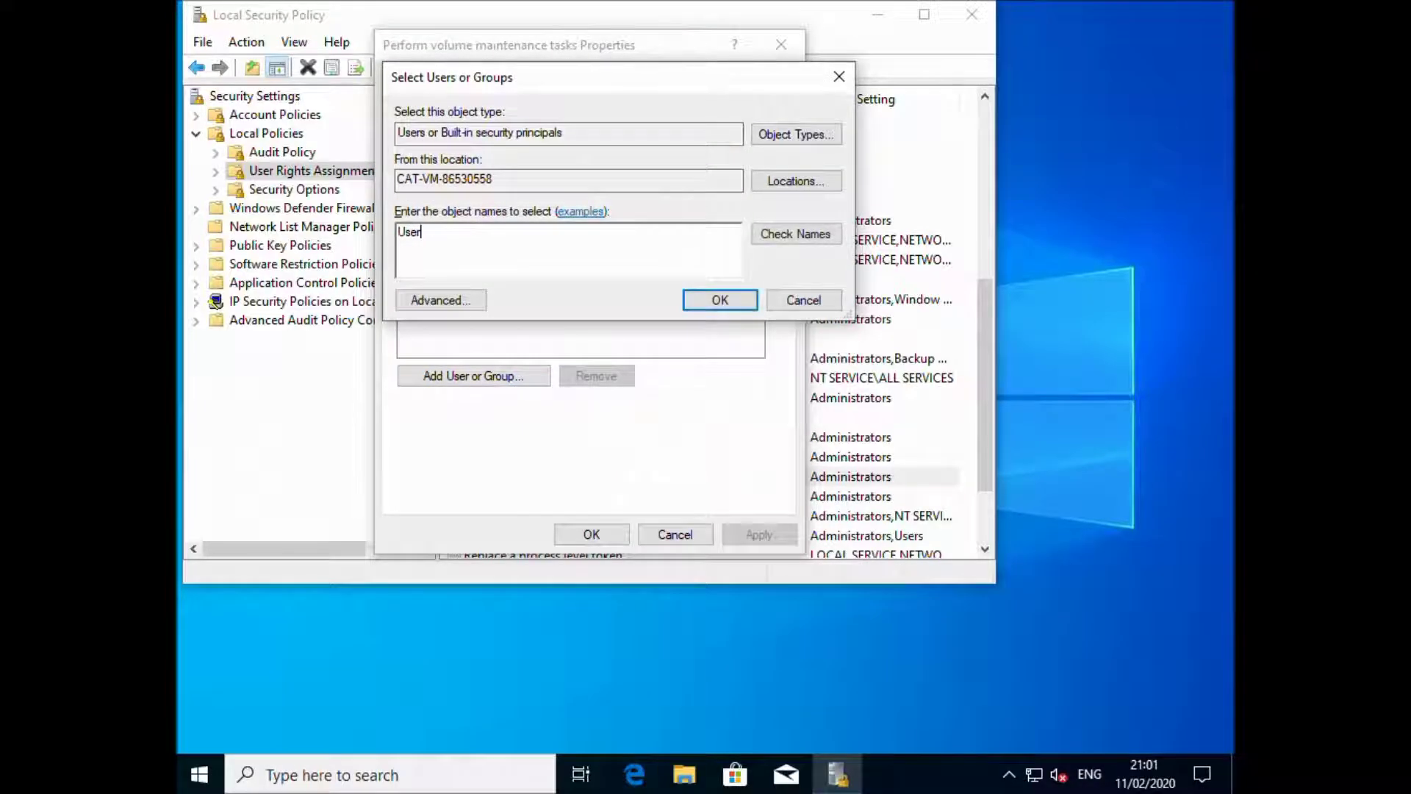
{"action": "left_click", "coordinate": [787, 234]}
{"action": "left_click", "coordinate": [717, 309]}
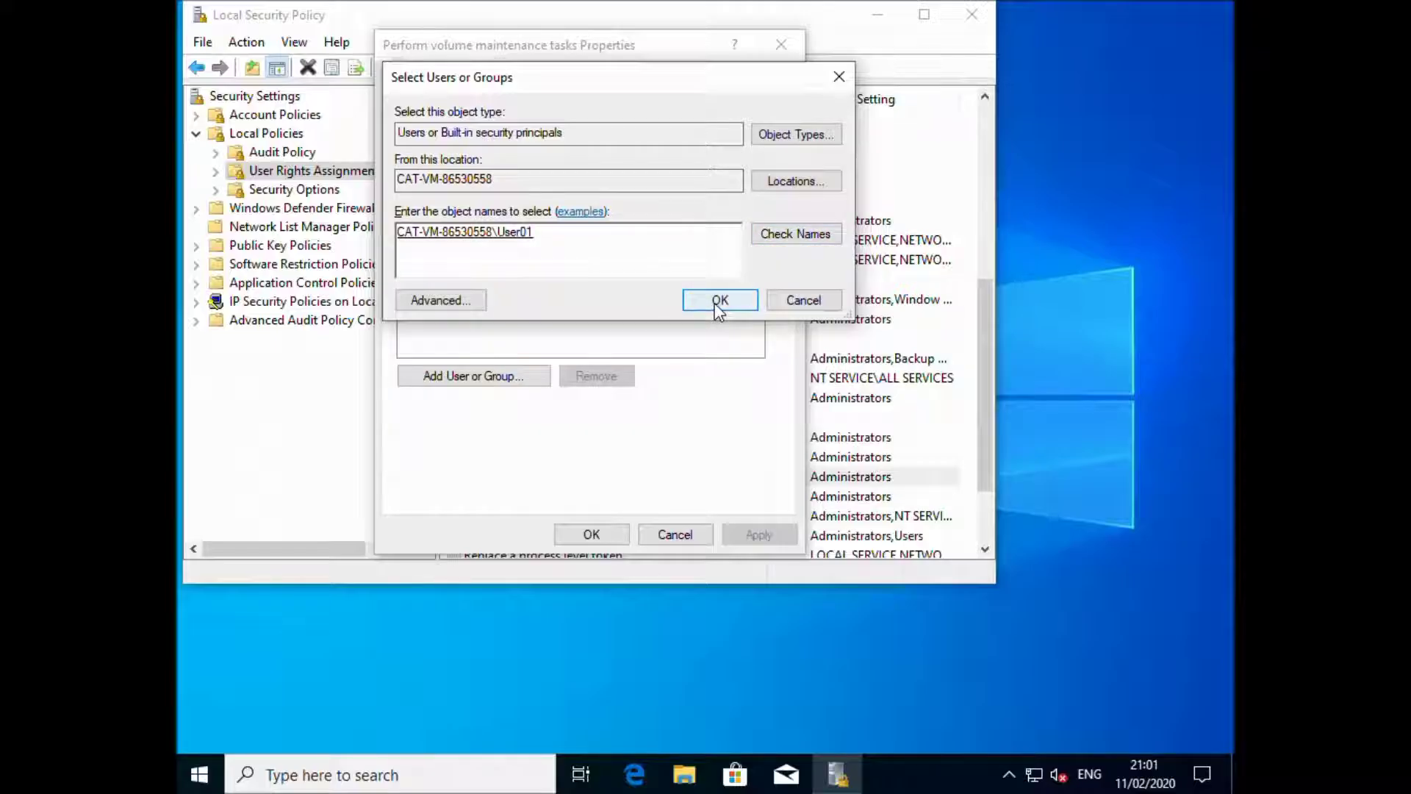
{"action": "left_click", "coordinate": [718, 302]}
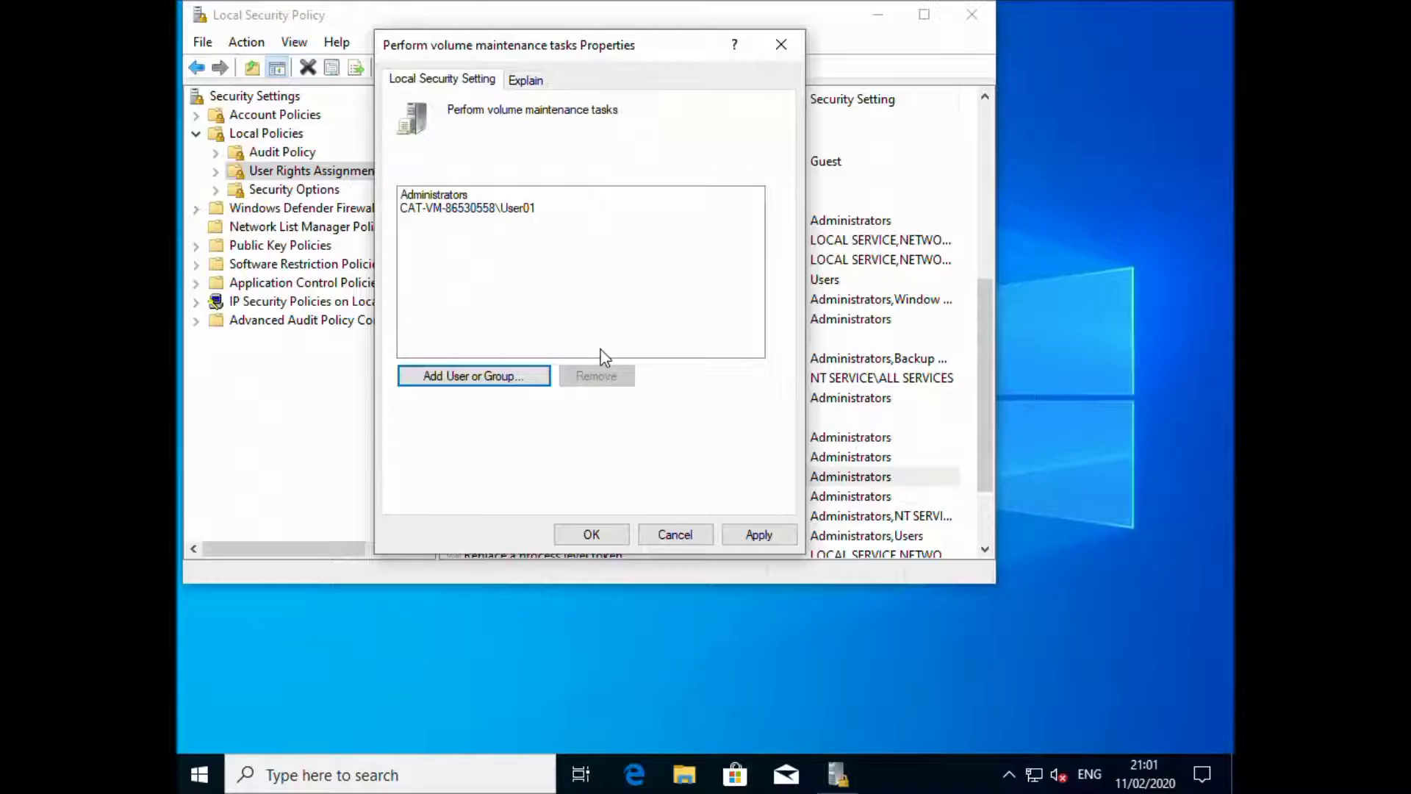
{"action": "left_click", "coordinate": [597, 536]}
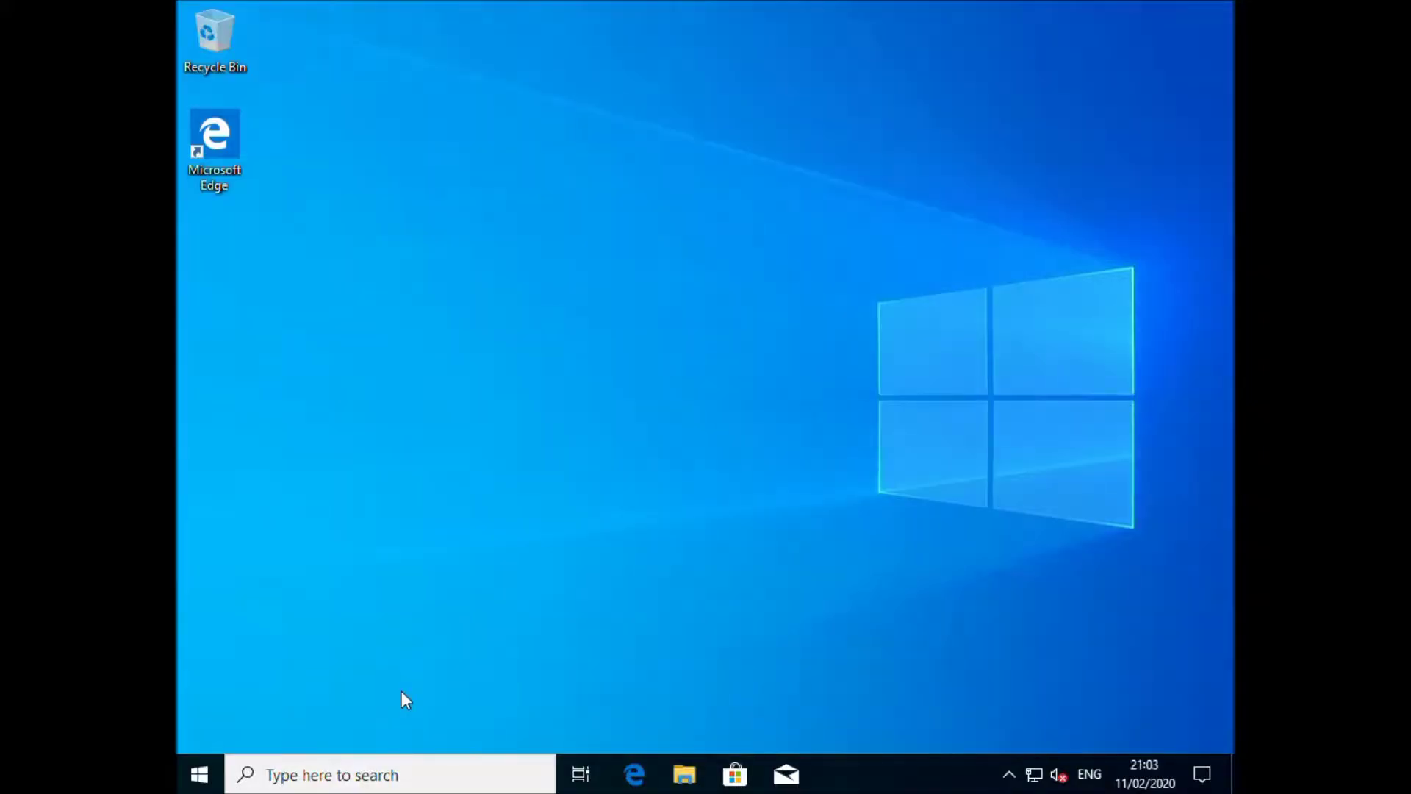
Open Local Security Policy again through a search for secpol and maximize its window
{"action": "left_click", "coordinate": [199, 776]}
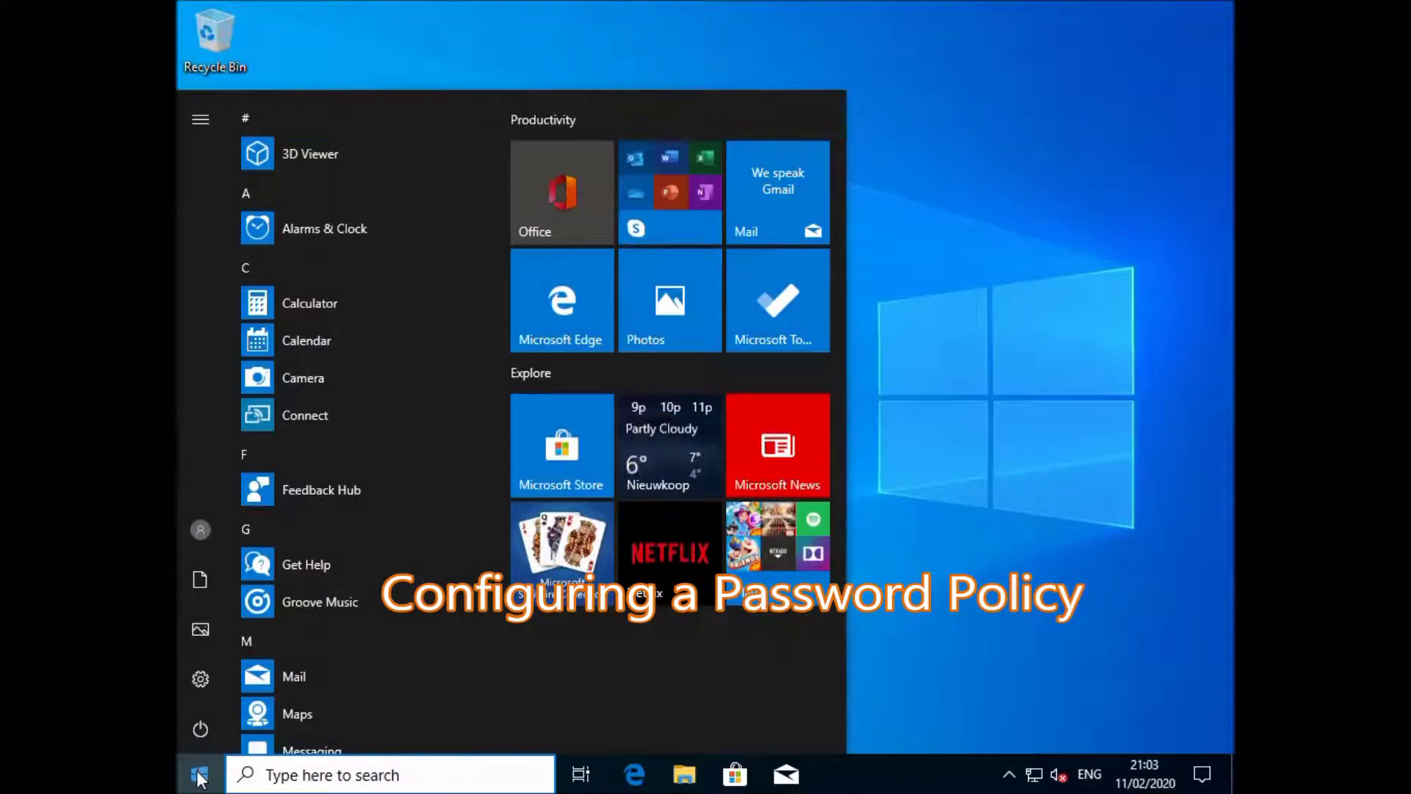
{"action": "type", "text": "secpol"}
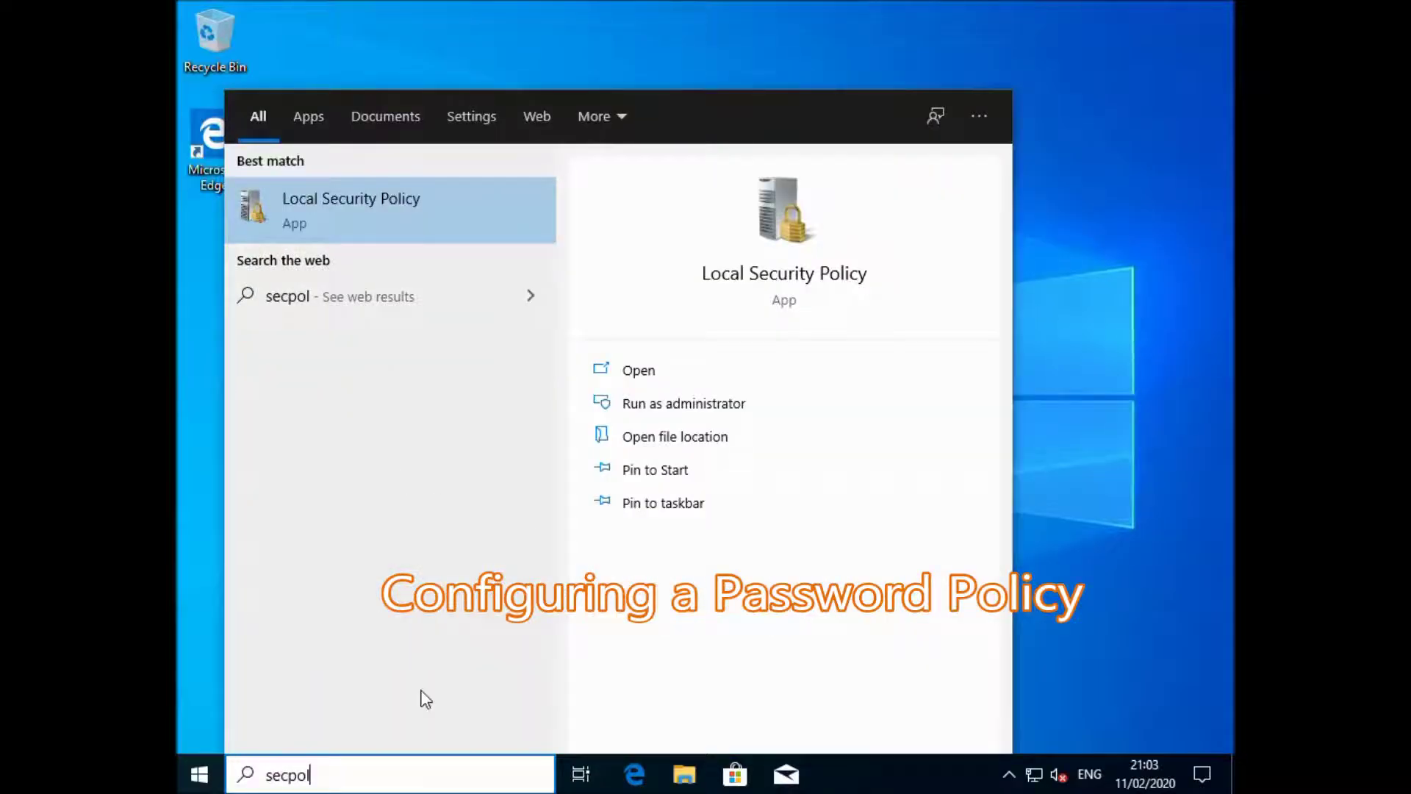
{"action": "left_click", "coordinate": [656, 374]}
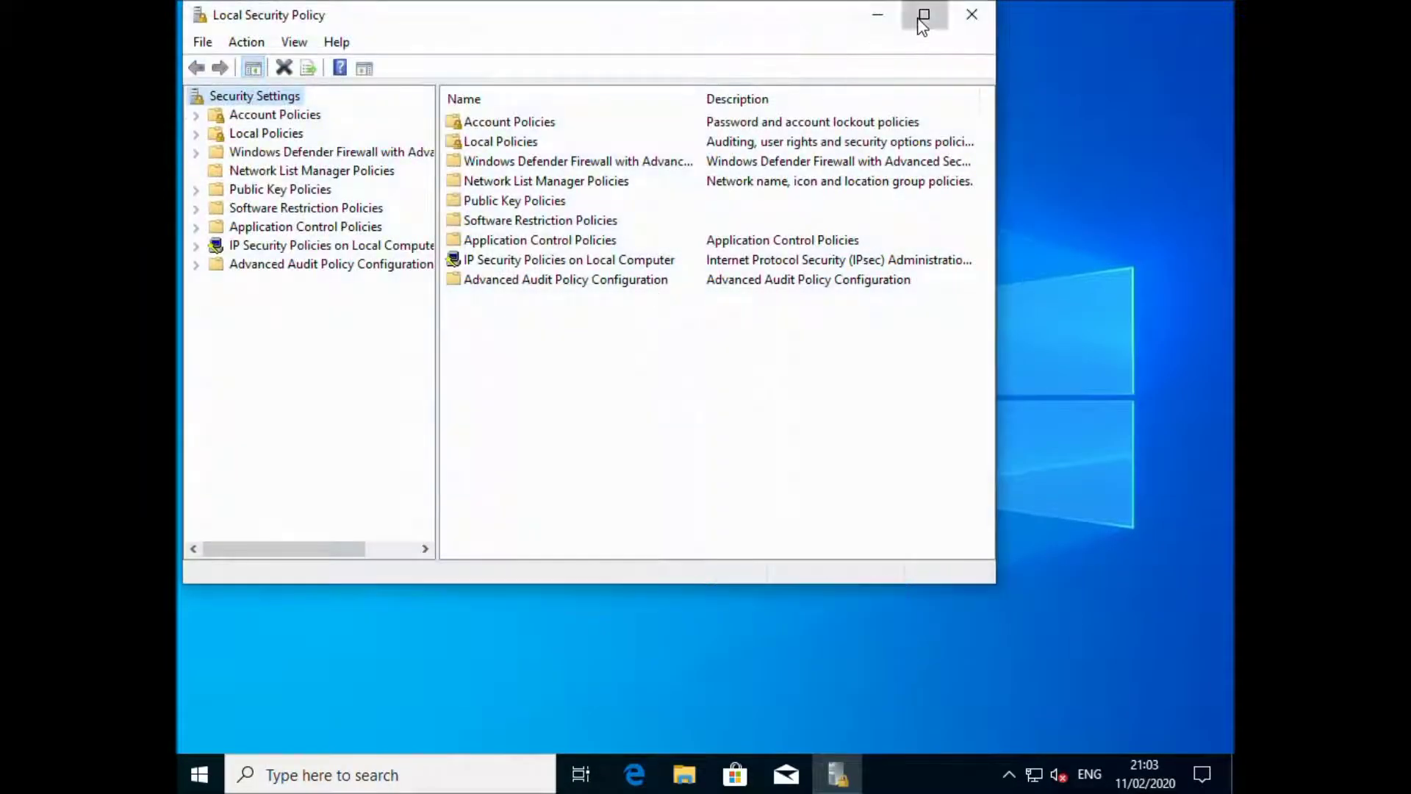
{"action": "left_click", "coordinate": [923, 15]}
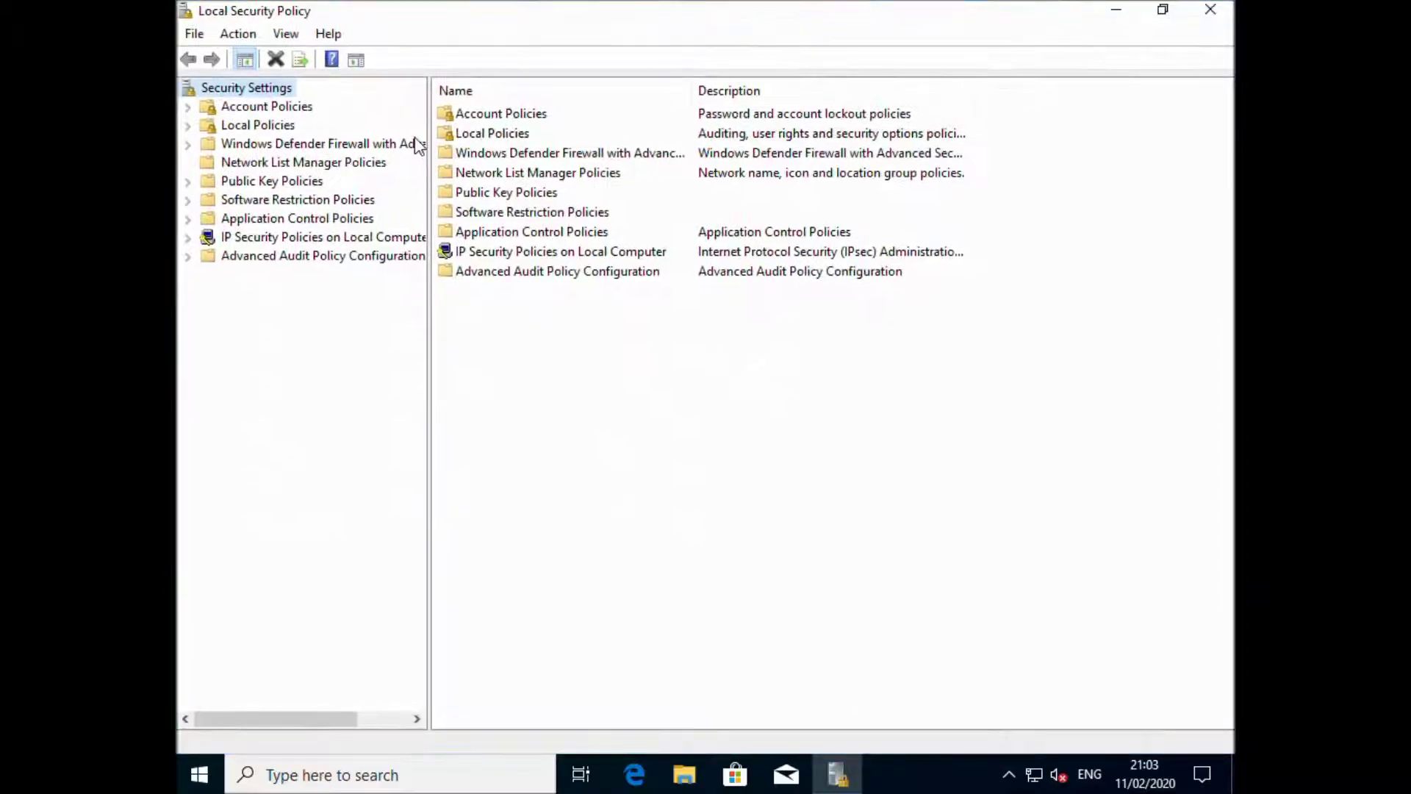
Display the Password Policy settings under Account Policies and set Enforce password history to 5 passwords remembered
{"action": "double_click", "coordinate": [271, 109]}
{"action": "left_click", "coordinate": [269, 130]}
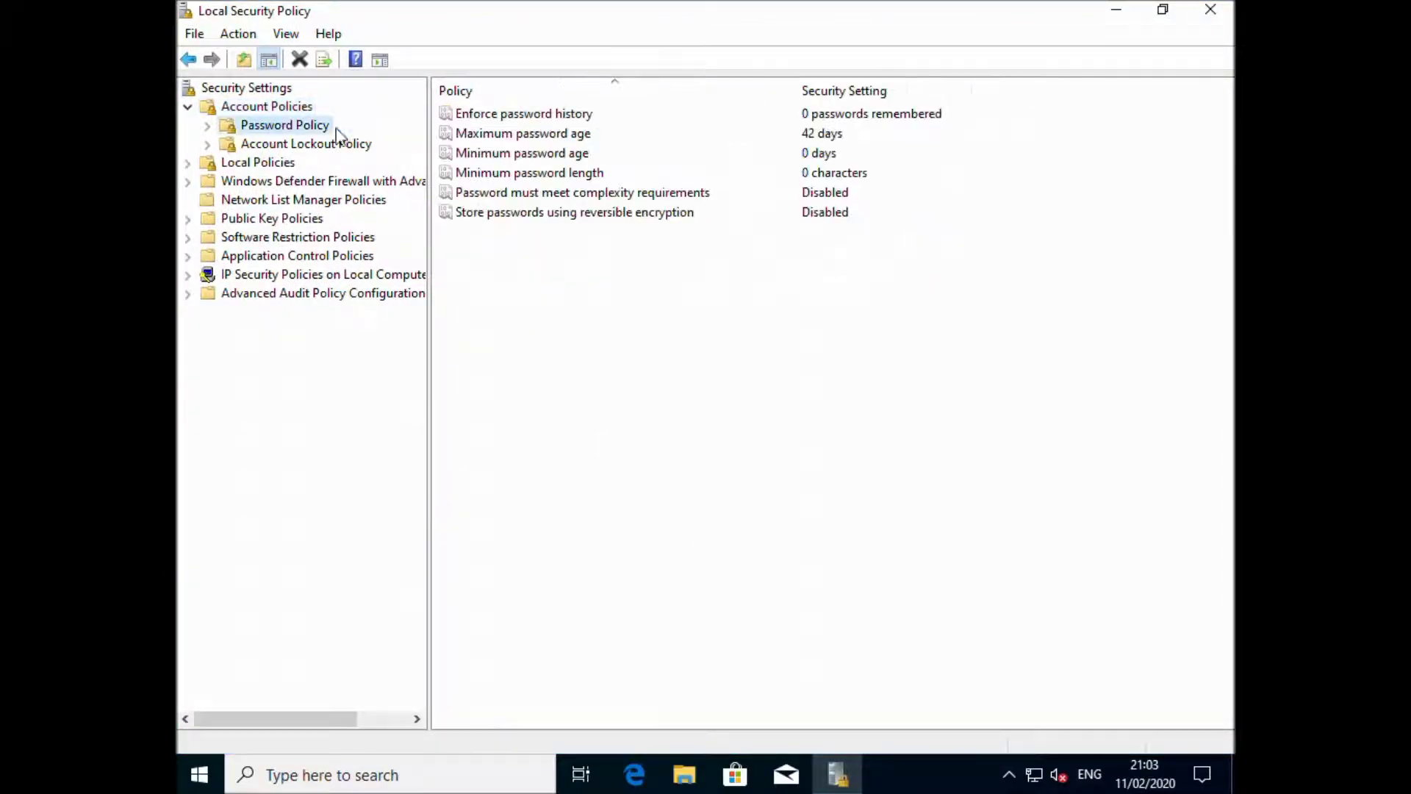
{"action": "double_click", "coordinate": [514, 116]}
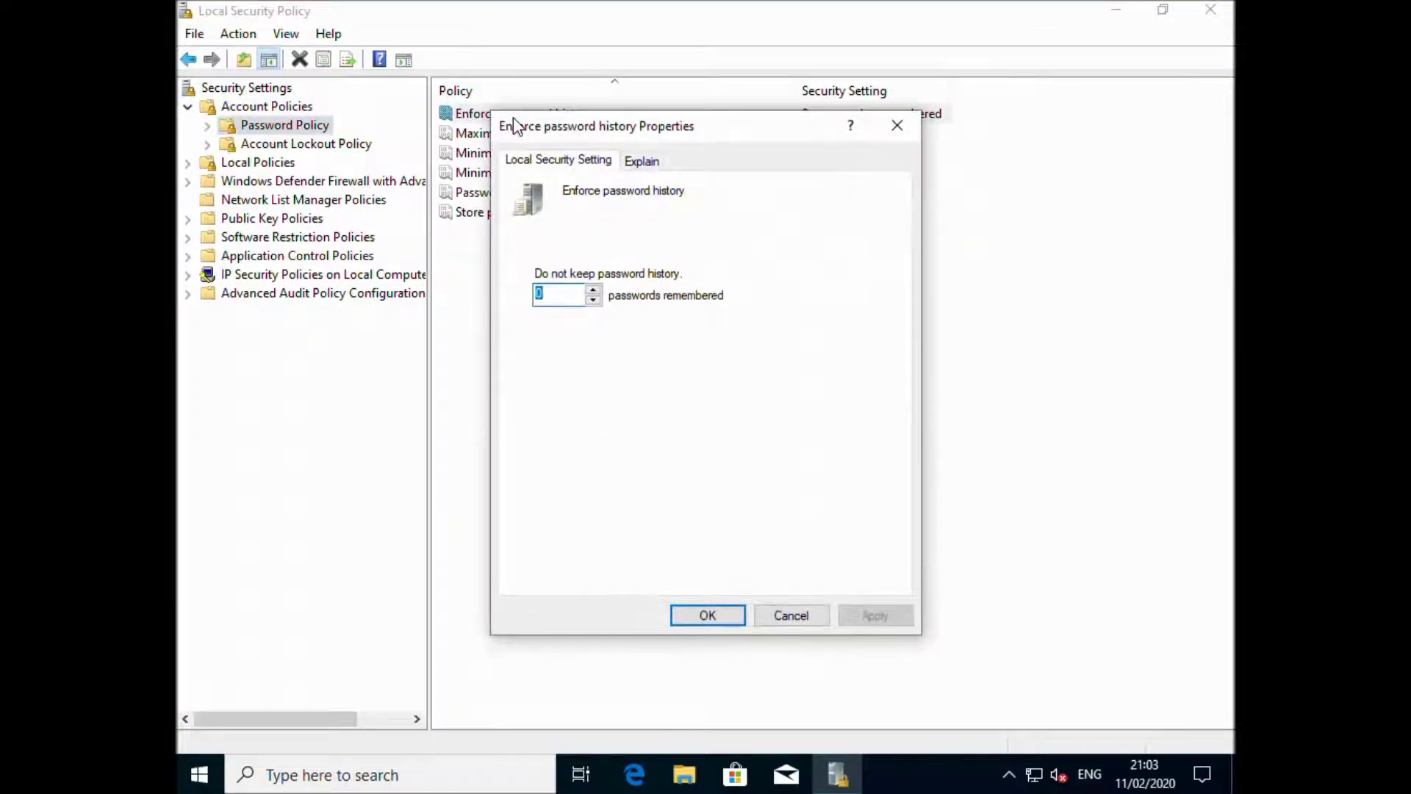
{"action": "type", "text": "5"}
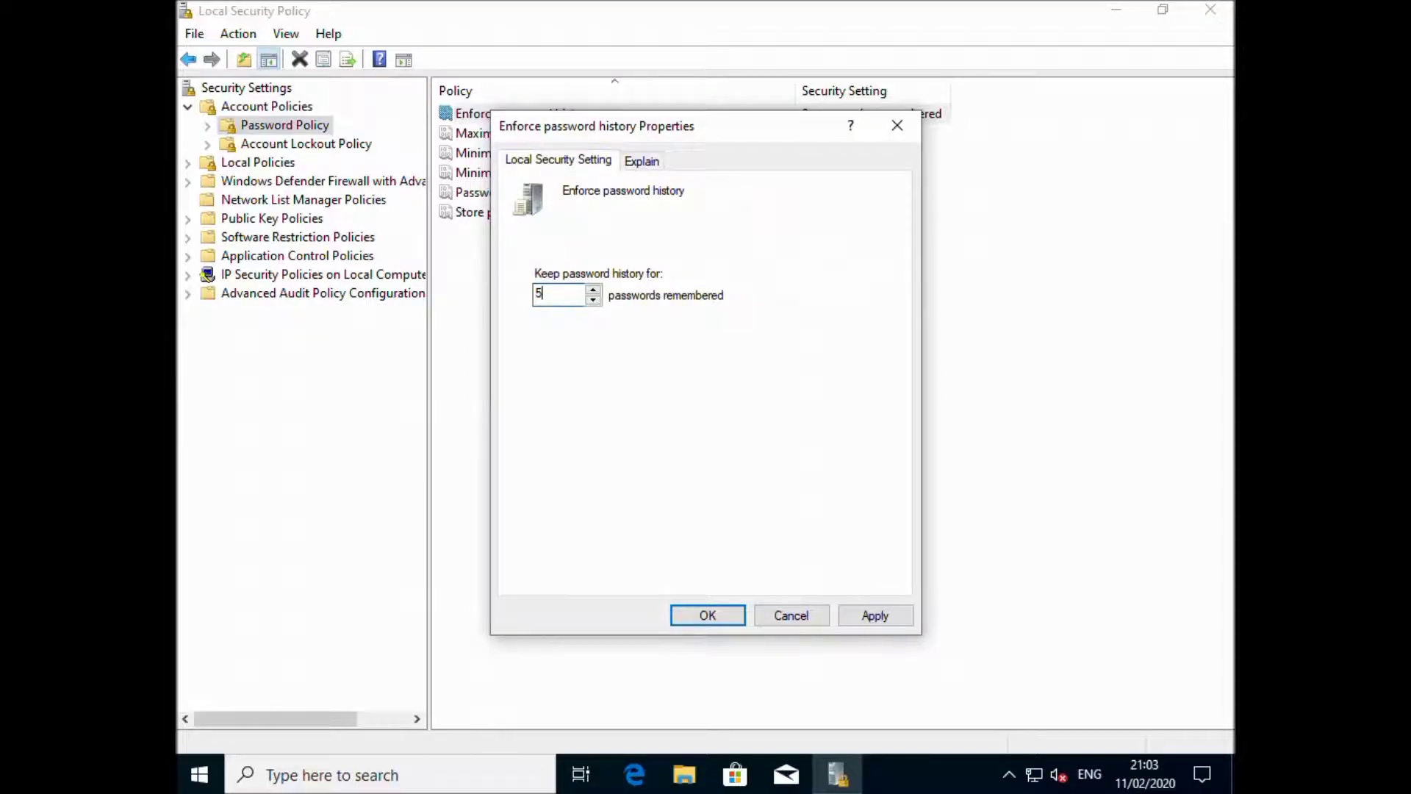
{"action": "left_click", "coordinate": [702, 614]}
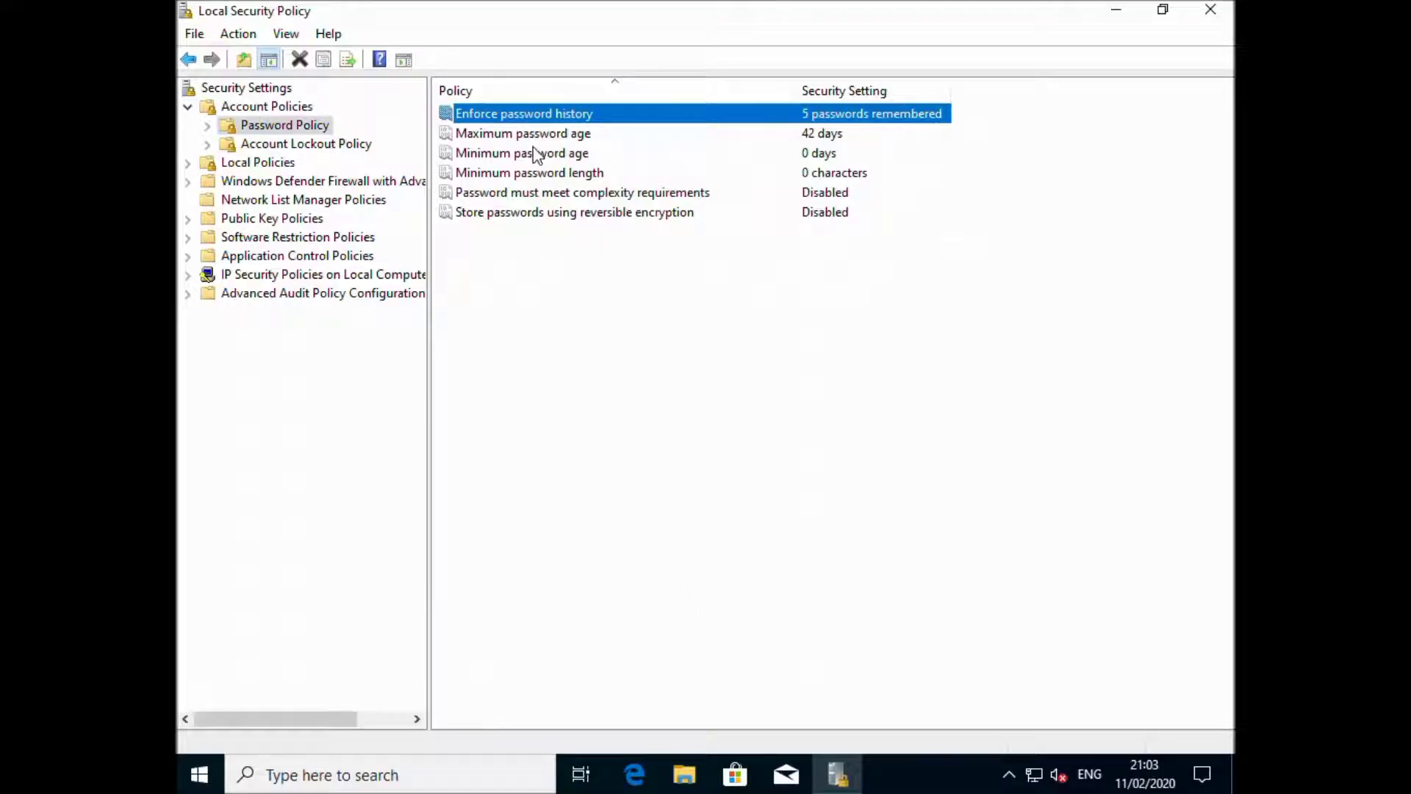
Set the maximum password age to 90 days and the minimum password age to 7 days
{"action": "double_click", "coordinate": [532, 139]}
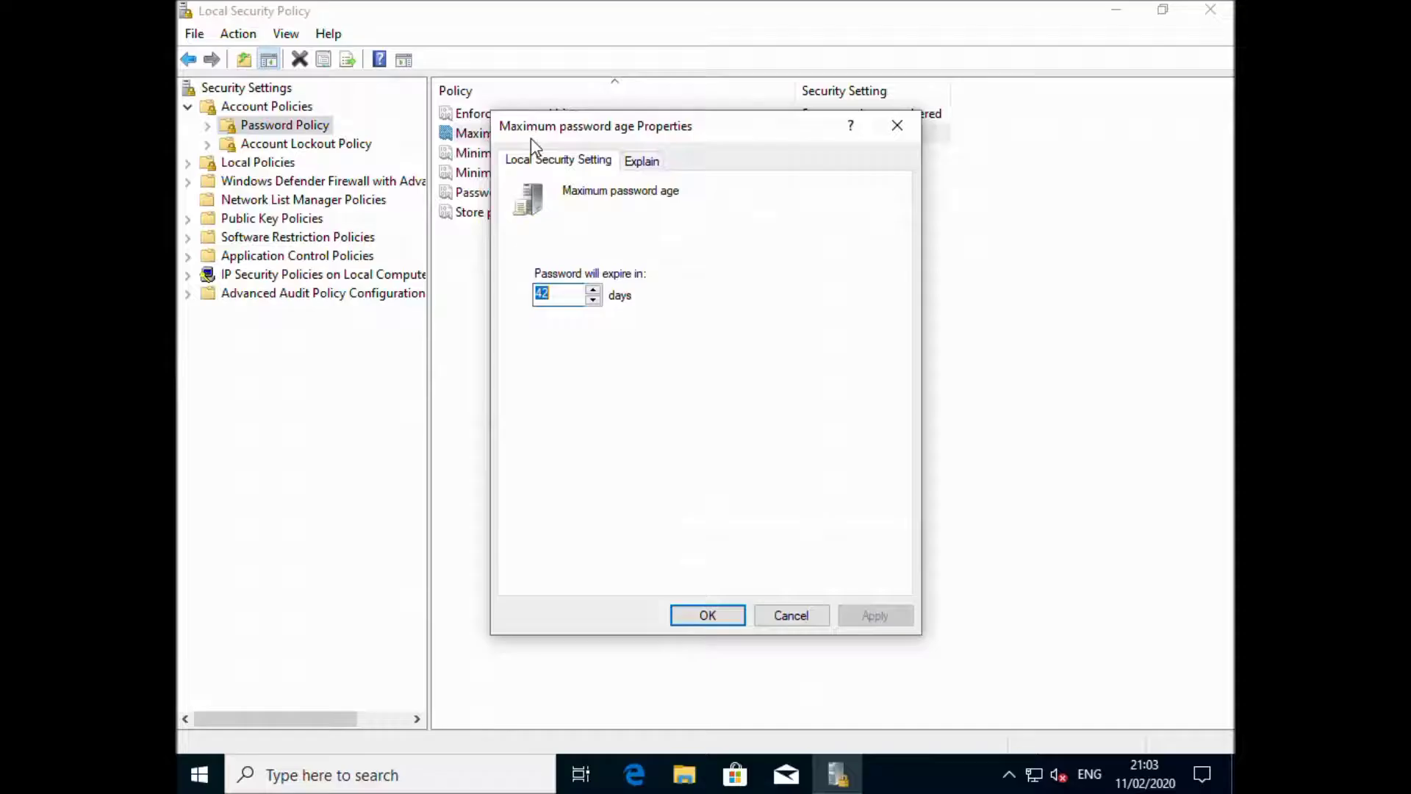
{"action": "type", "text": "90"}
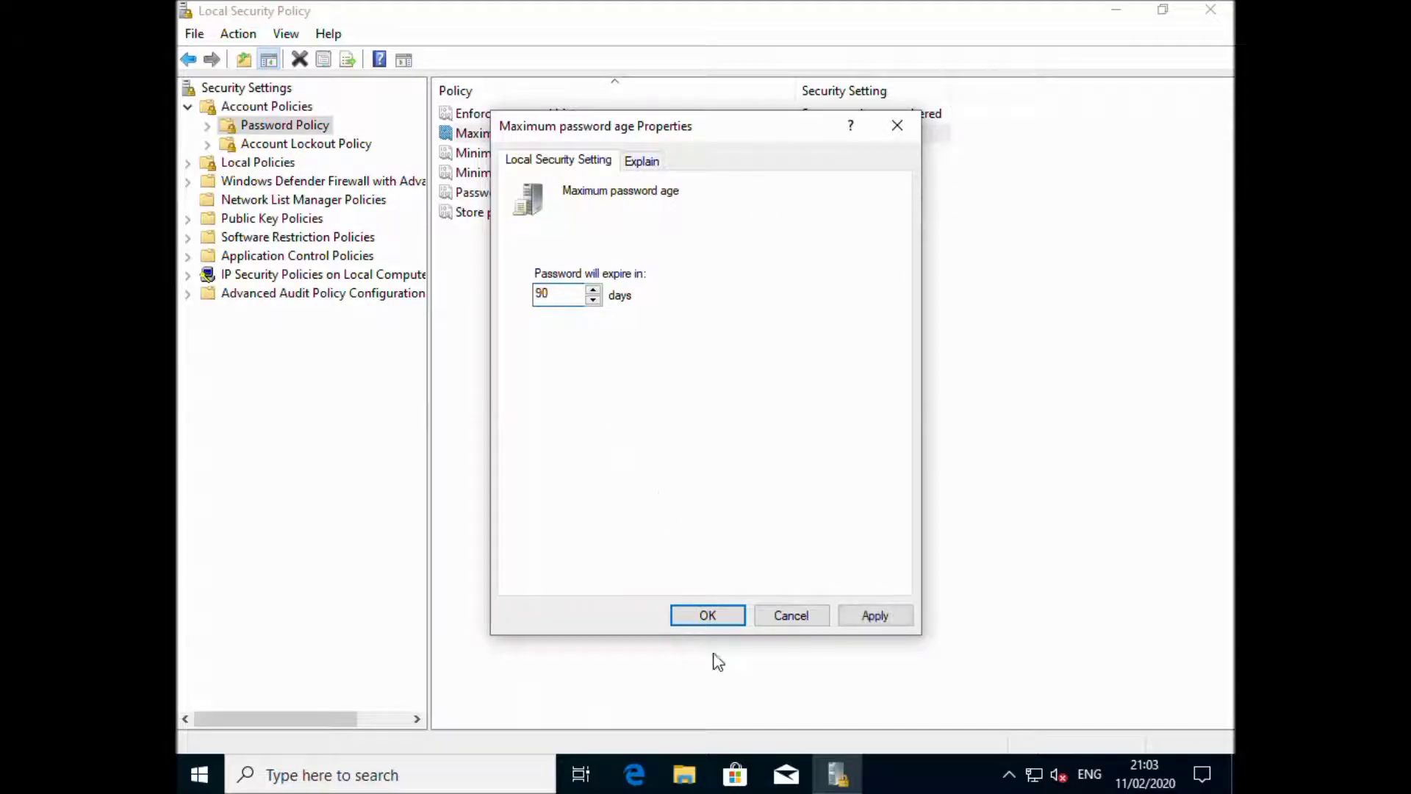
{"action": "left_click", "coordinate": [718, 621]}
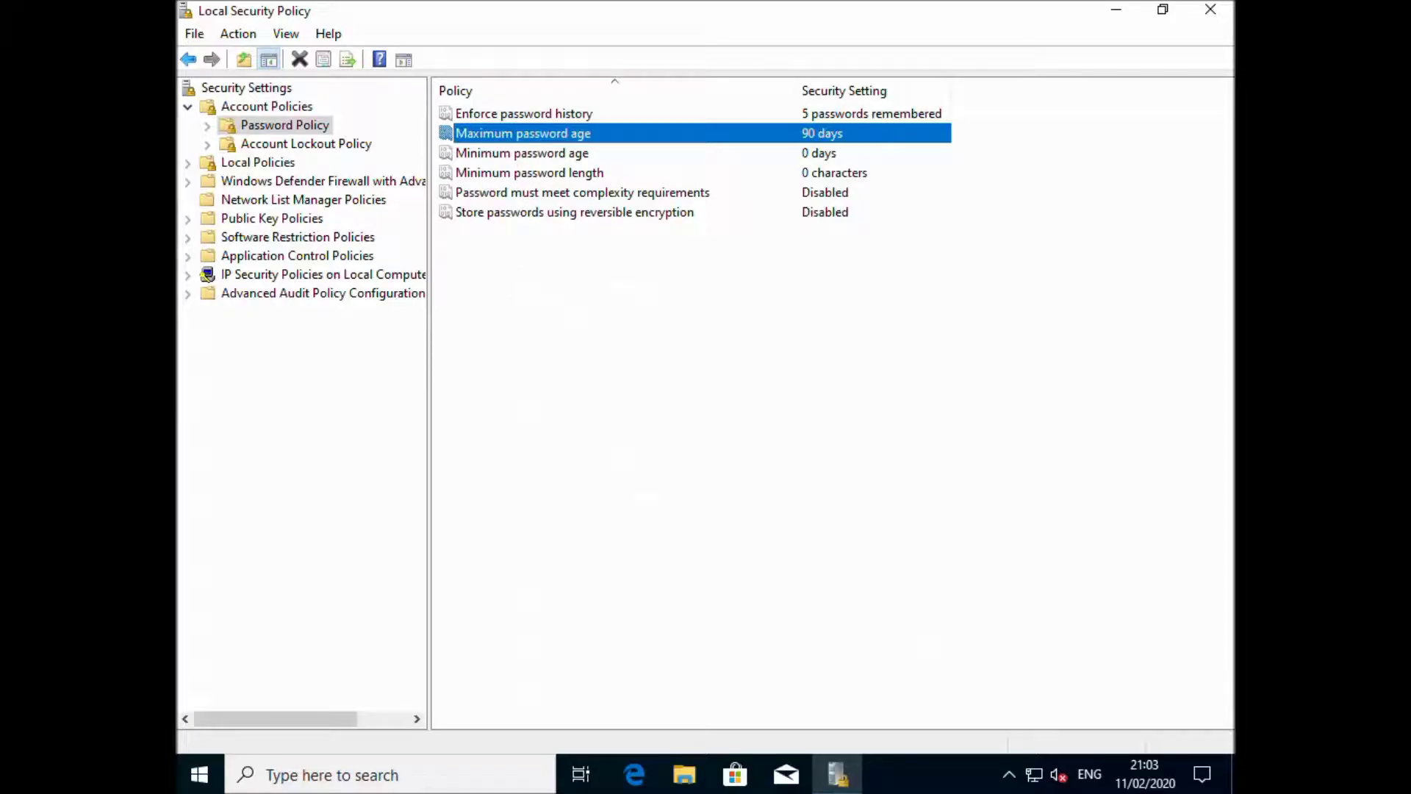
{"action": "double_click", "coordinate": [519, 155]}
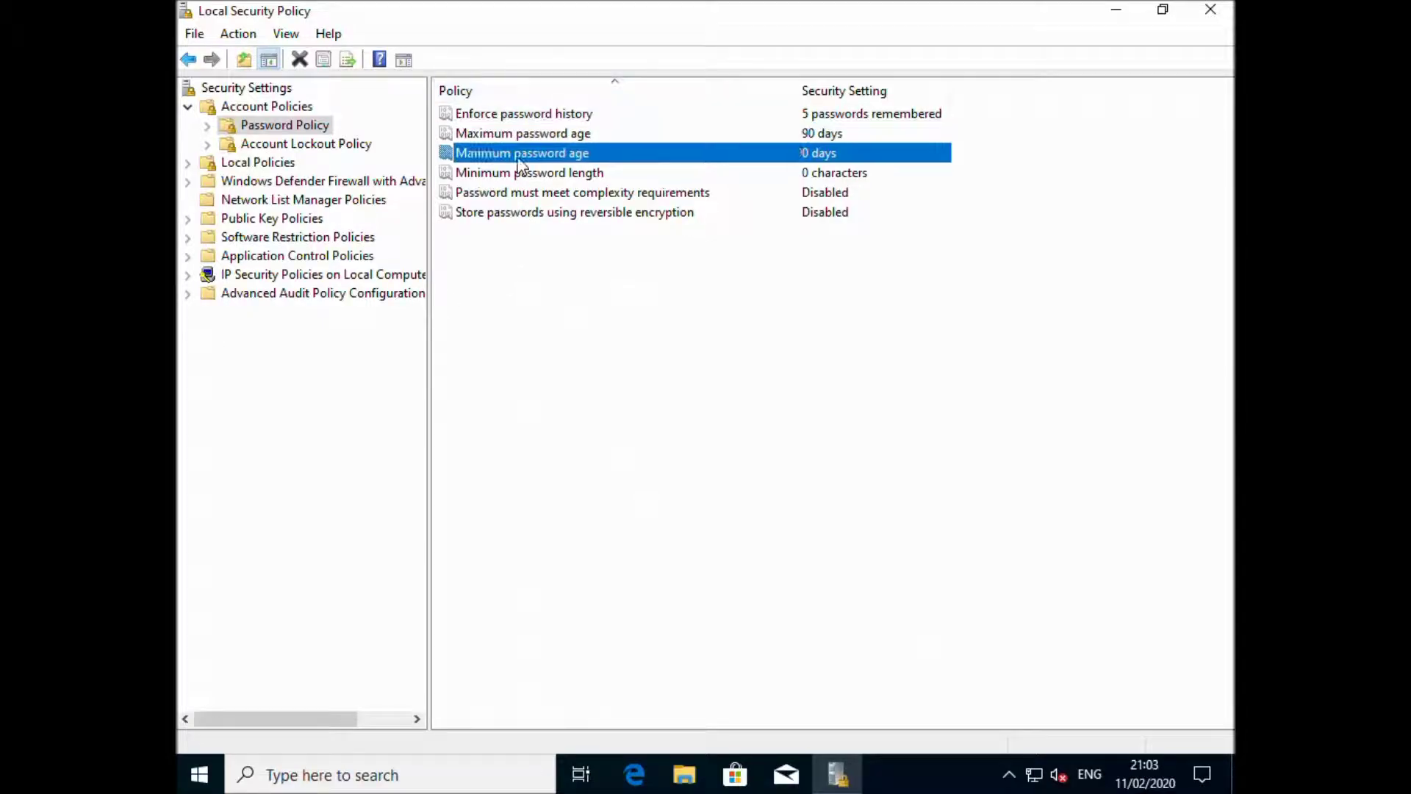
{"action": "type", "text": "7"}
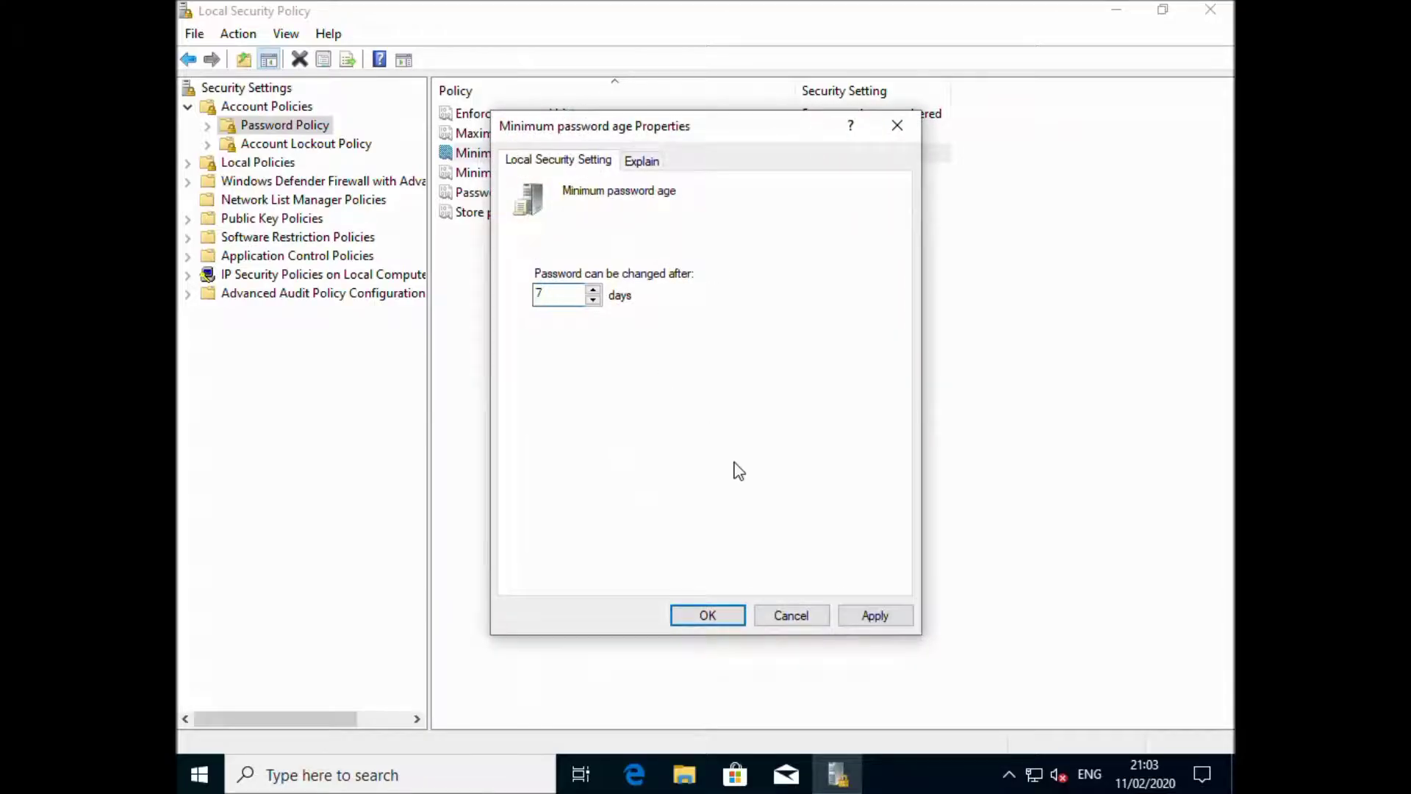
{"action": "left_click", "coordinate": [702, 617]}
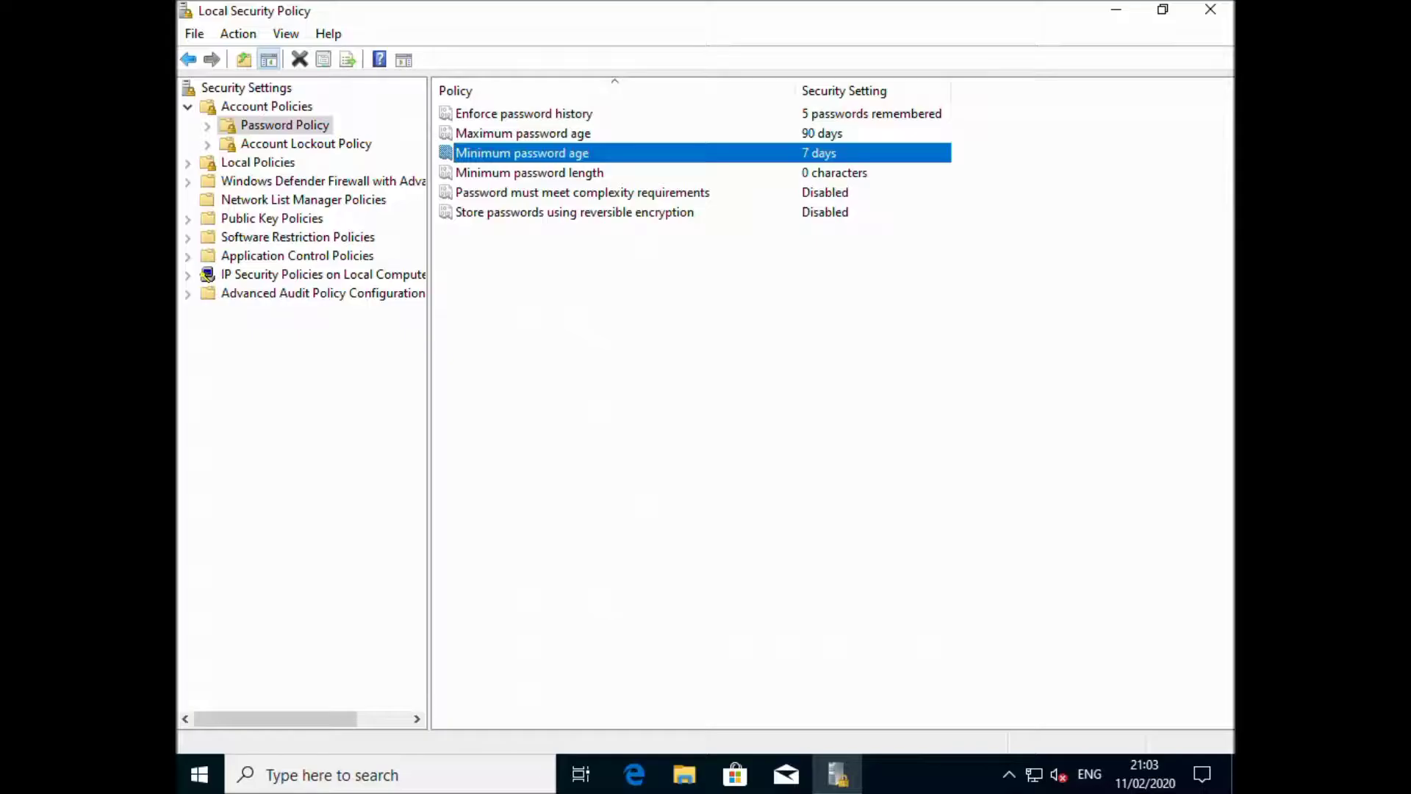
Set the minimum password length to 8 characters and enable the password complexity requirements policy
{"action": "double_click", "coordinate": [520, 174]}
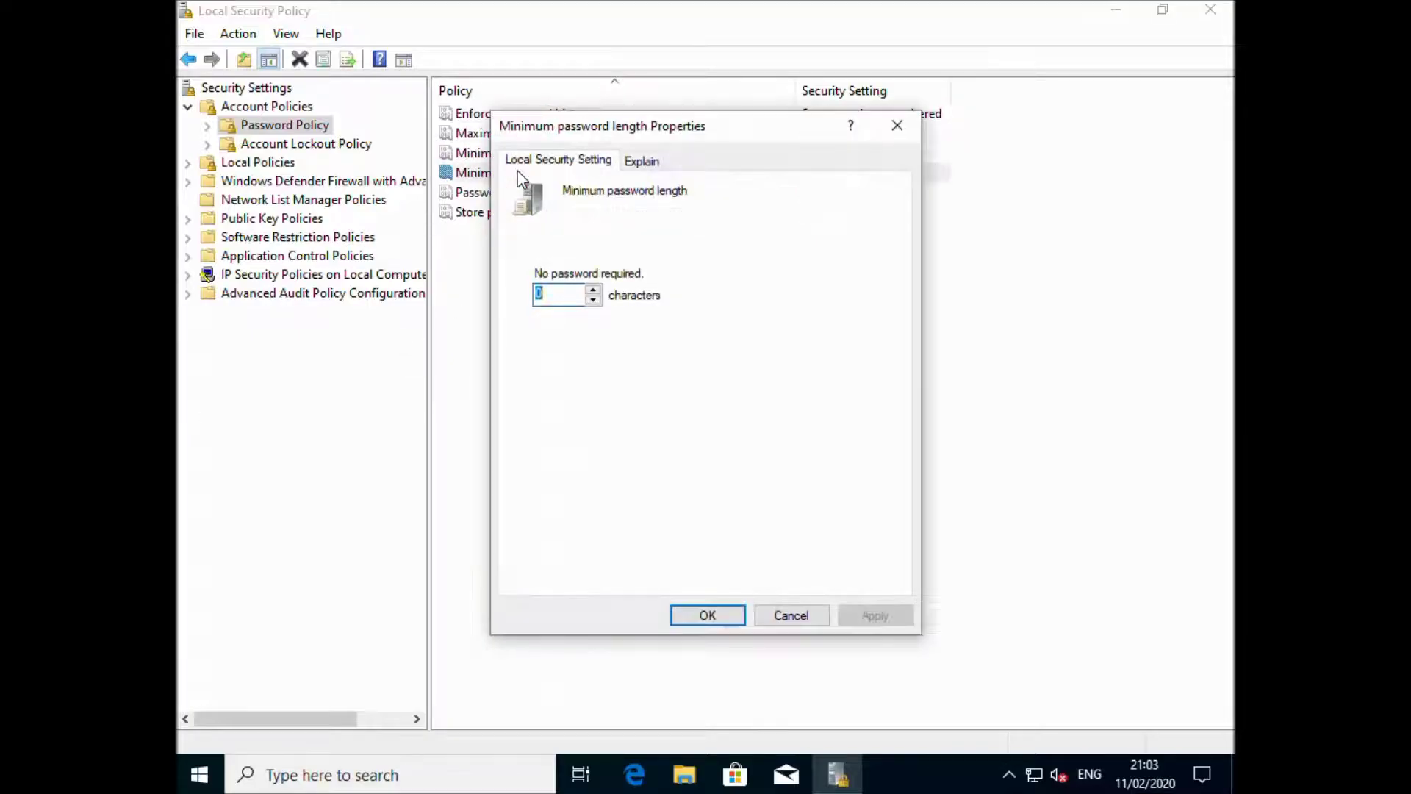
{"action": "type", "text": "8"}
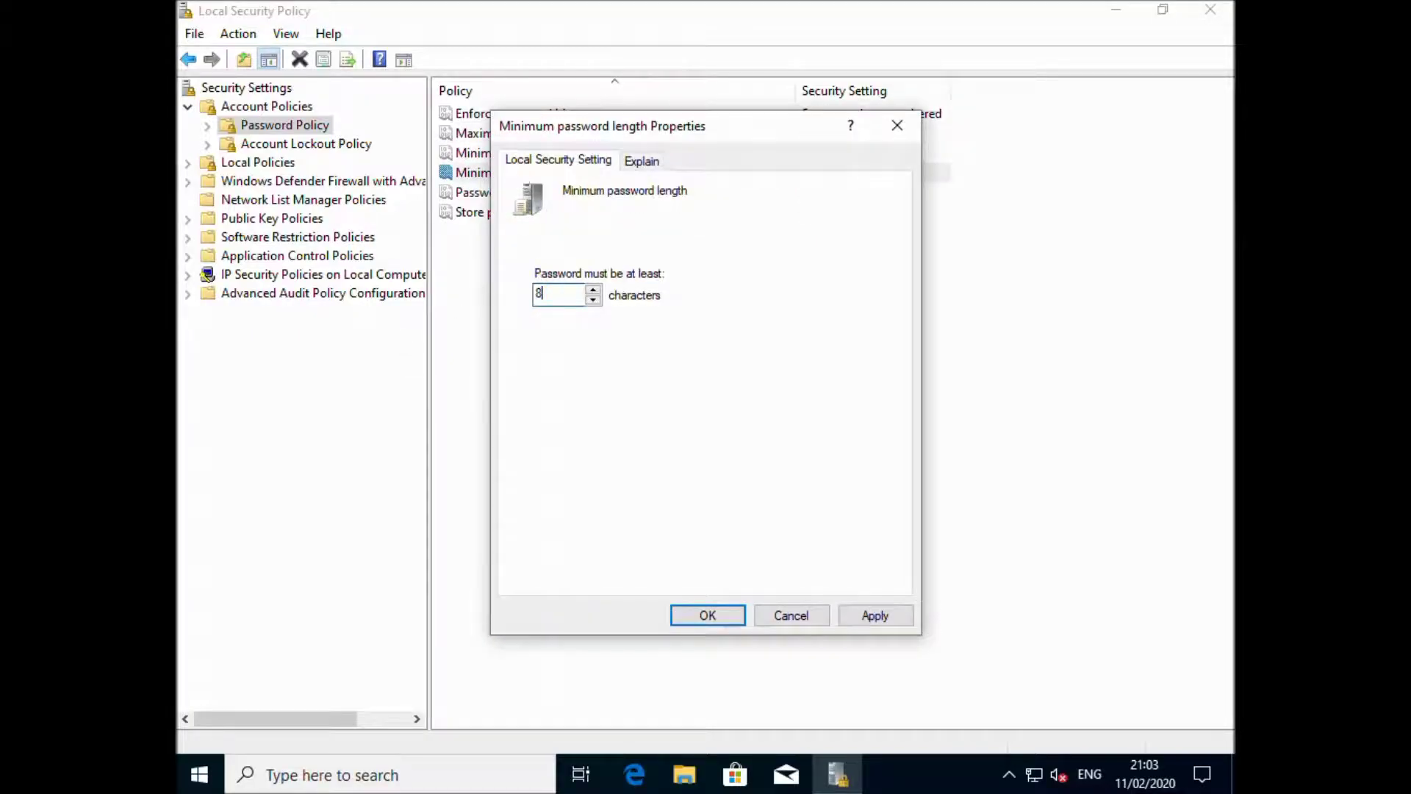
{"action": "left_click", "coordinate": [702, 615]}
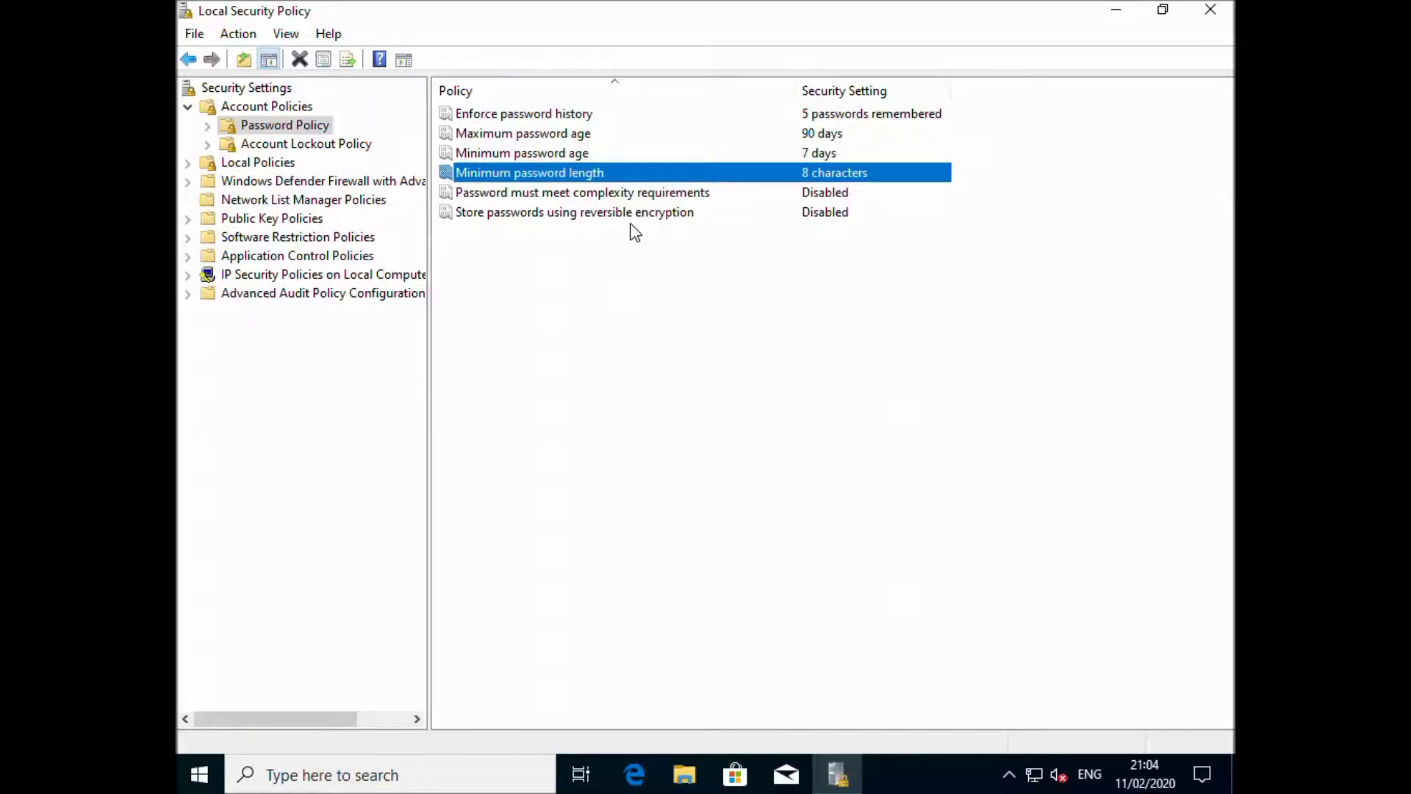
{"action": "double_click", "coordinate": [630, 193]}
{"action": "left_click", "coordinate": [546, 264]}
{"action": "left_click", "coordinate": [708, 615]}
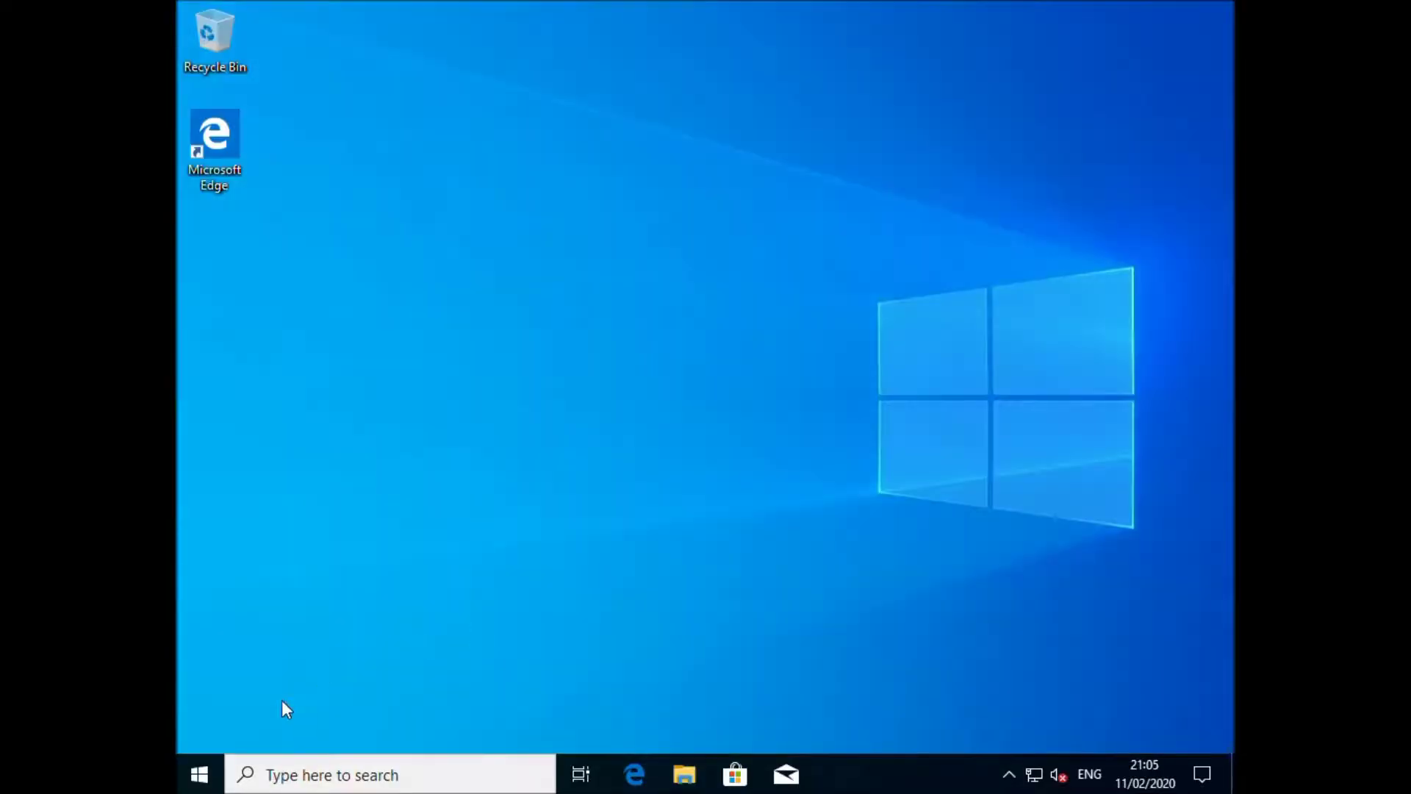
Open Local Security Policy through a search for secpol, maximized, and display the Account Lockout Policy settings under Account Policies
{"action": "left_click", "coordinate": [198, 774]}
{"action": "type", "text": "secpol"}
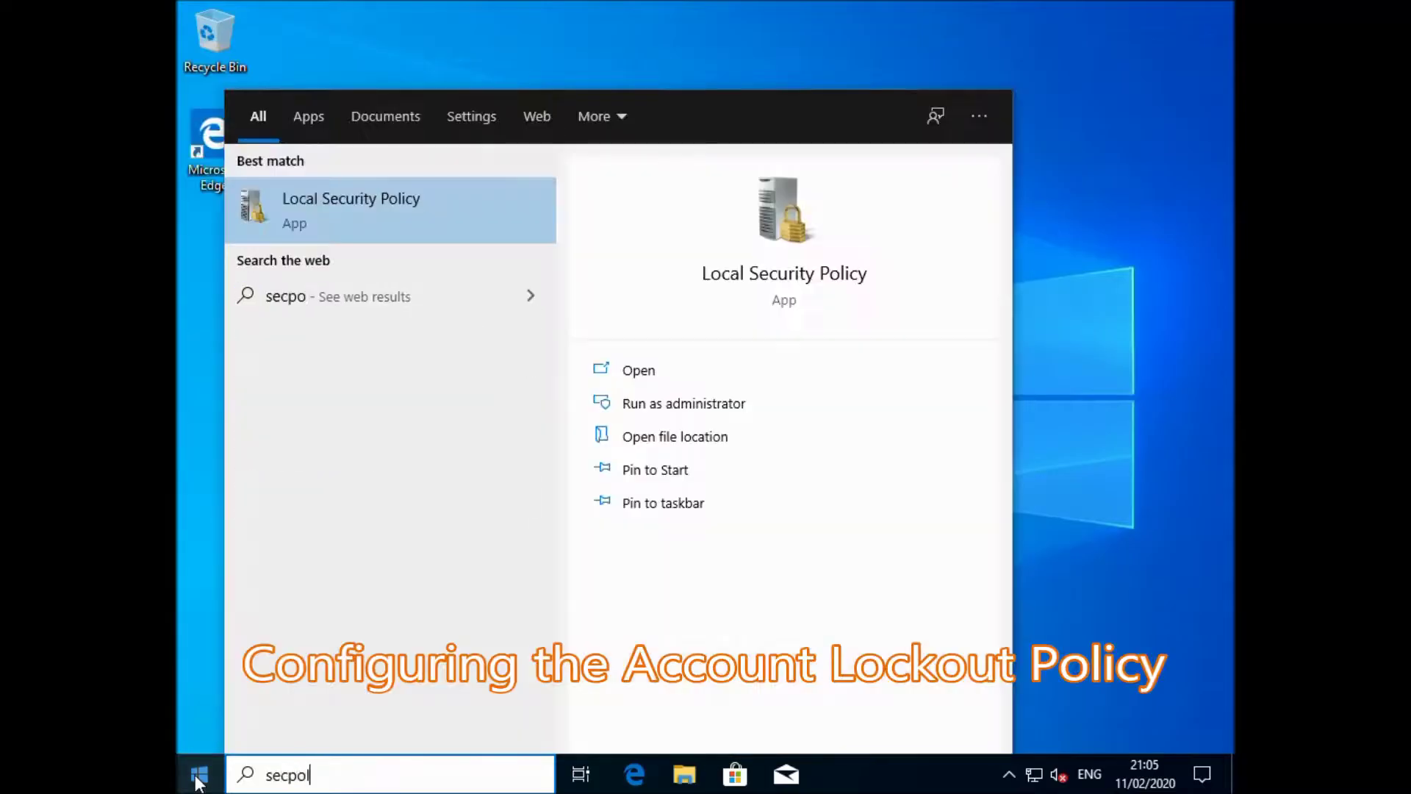
{"action": "left_click", "coordinate": [638, 371]}
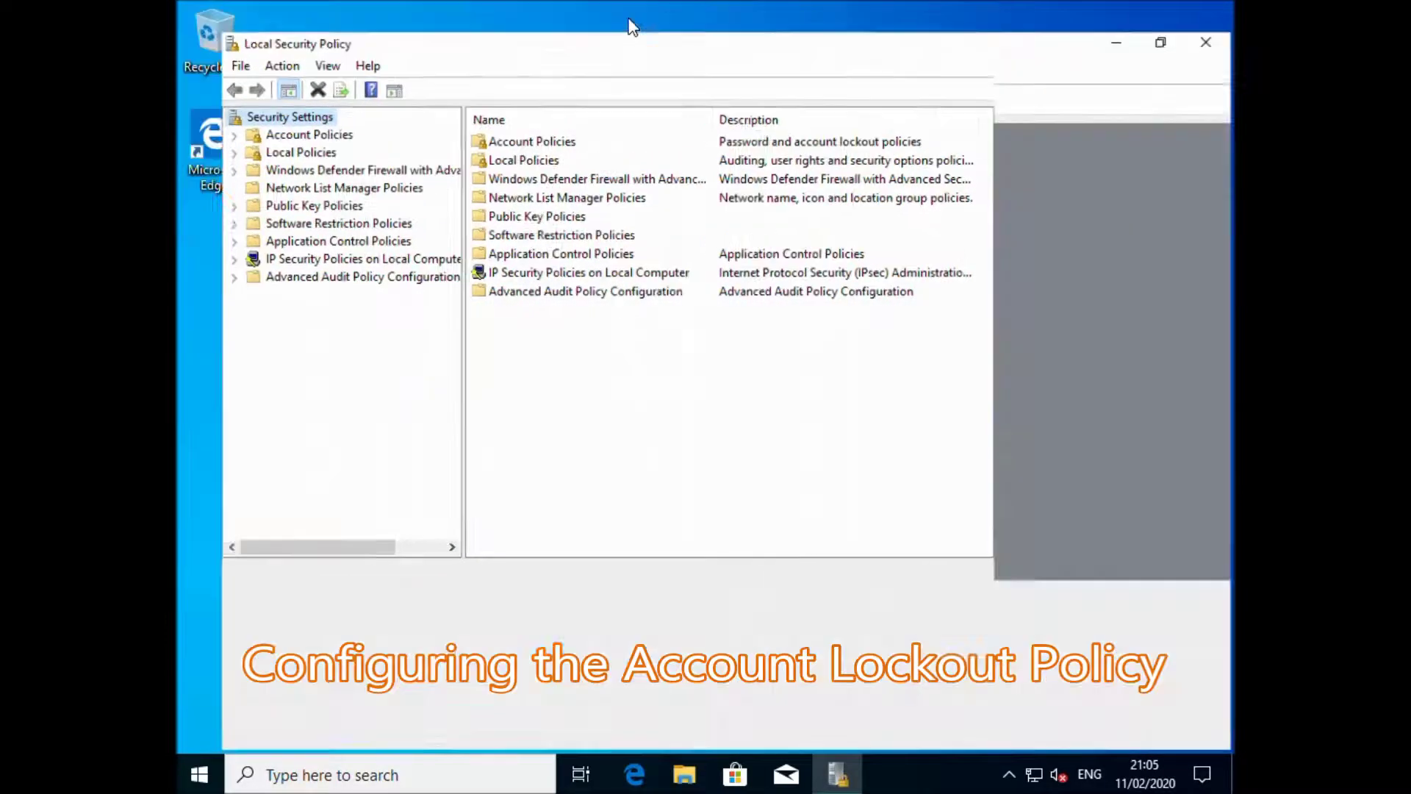
{"action": "double_click", "coordinate": [630, 23]}
{"action": "left_click", "coordinate": [258, 125]}
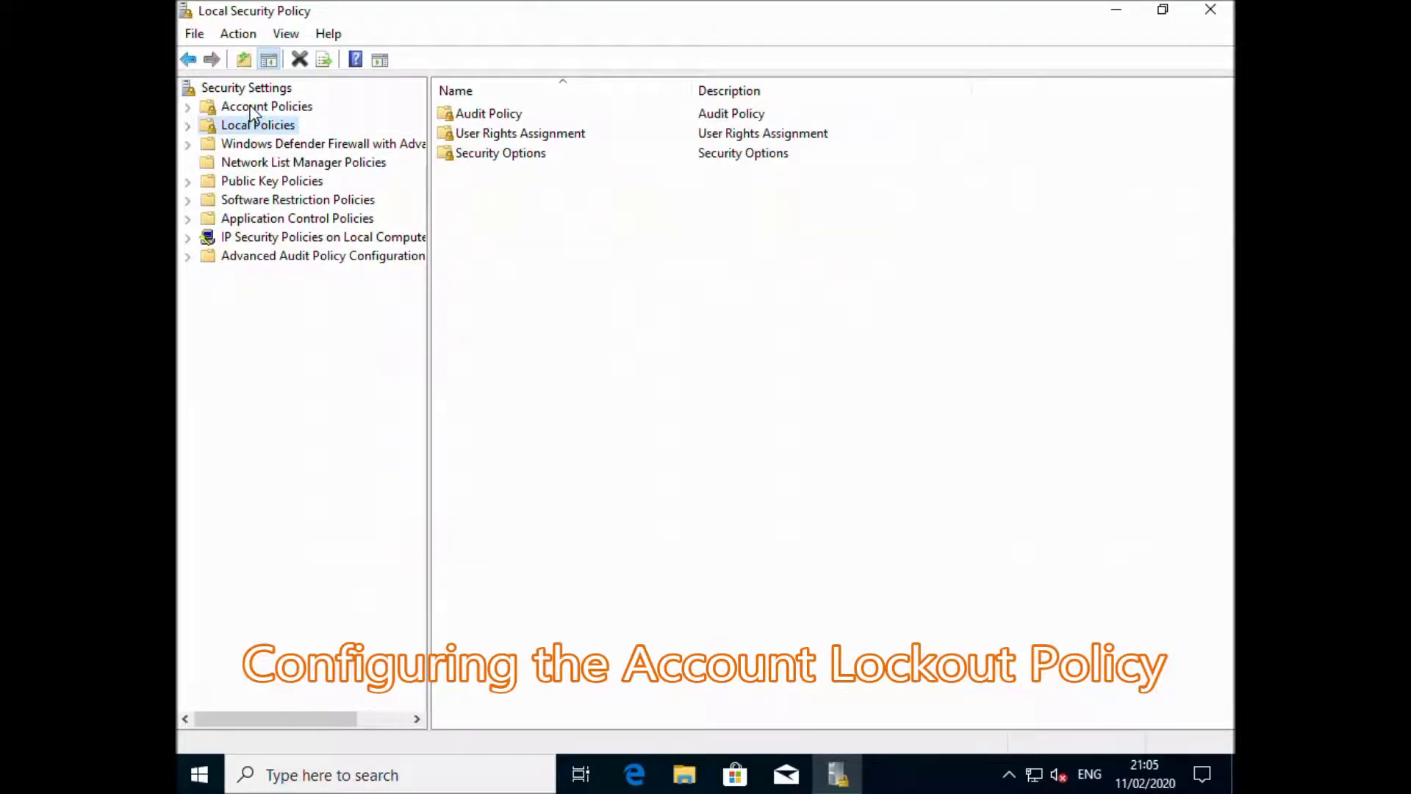
{"action": "double_click", "coordinate": [254, 109]}
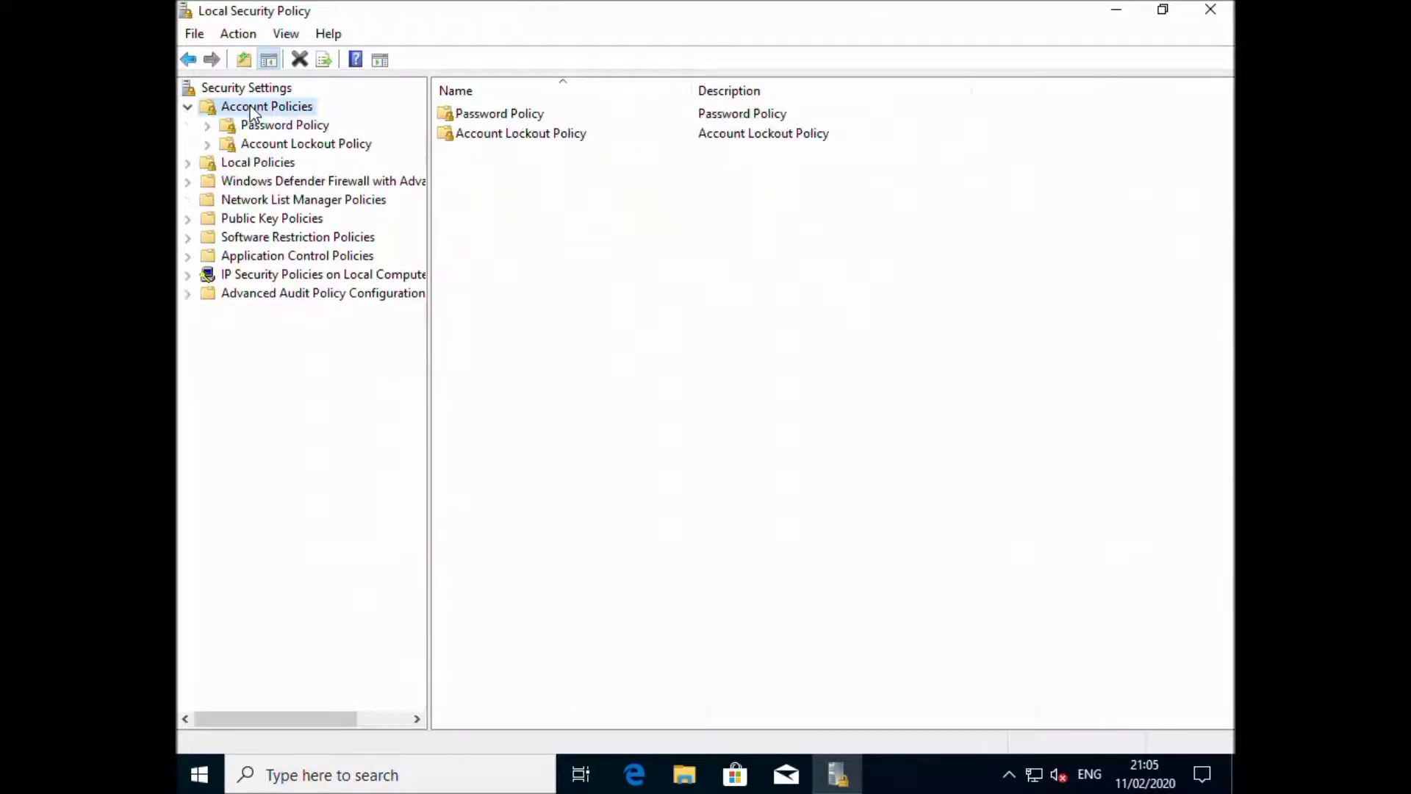
{"action": "left_click", "coordinate": [266, 144]}
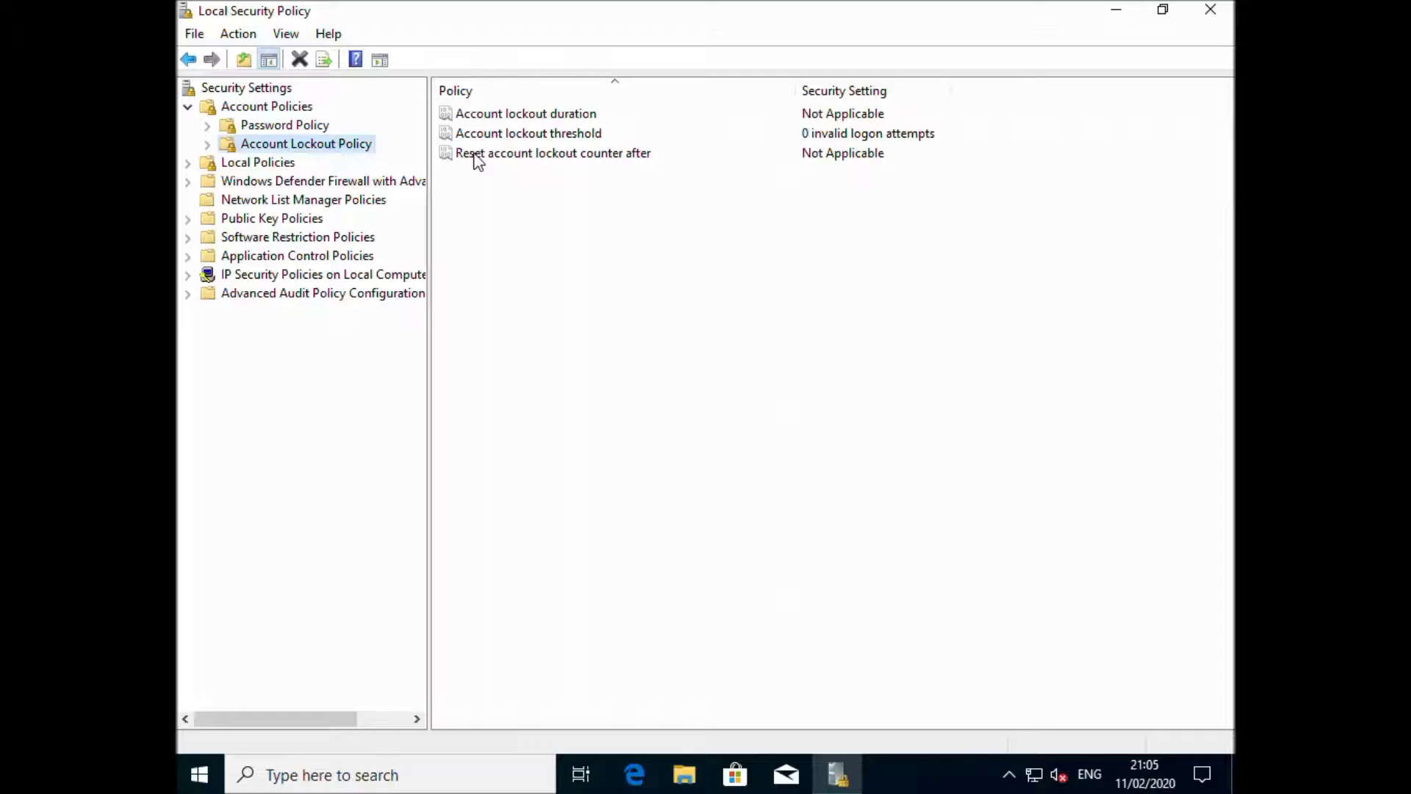
Set the account lockout threshold to 4 invalid logon attempts and accept the suggested 30 minutes for lockout duration and counter reset
{"action": "double_click", "coordinate": [512, 139]}
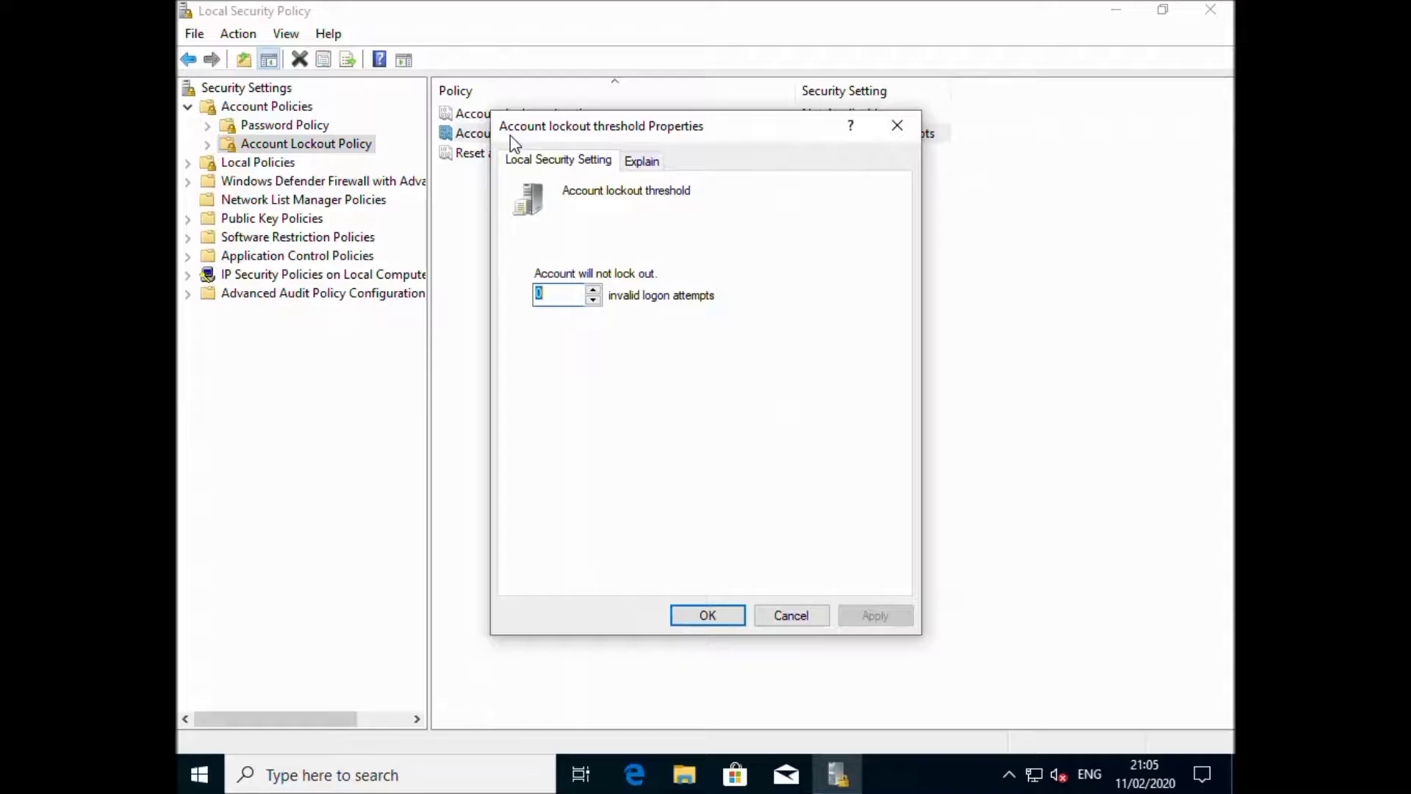
{"action": "type", "text": "4"}
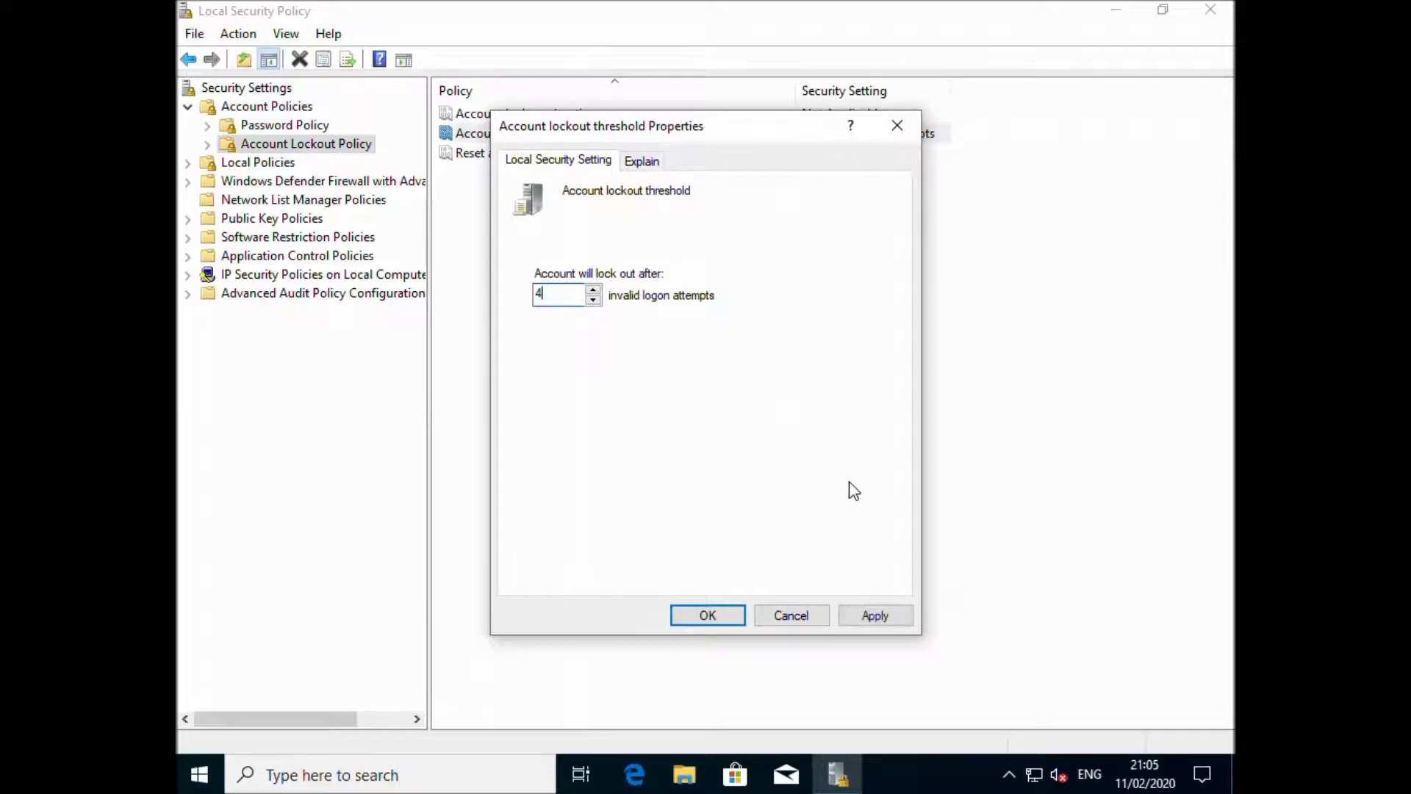
{"action": "left_click", "coordinate": [717, 616]}
{"action": "left_click", "coordinate": [706, 617]}
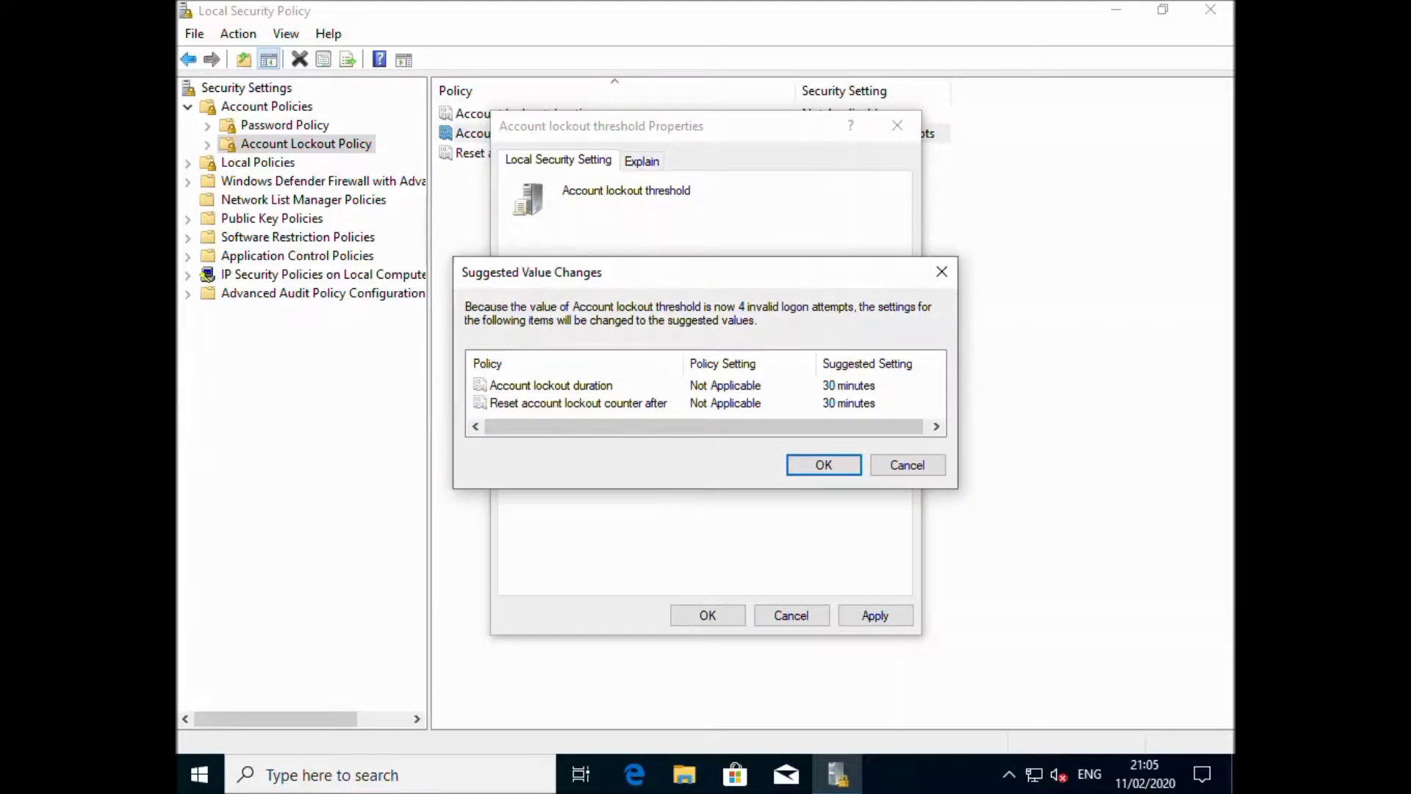
{"action": "left_click", "coordinate": [822, 465]}
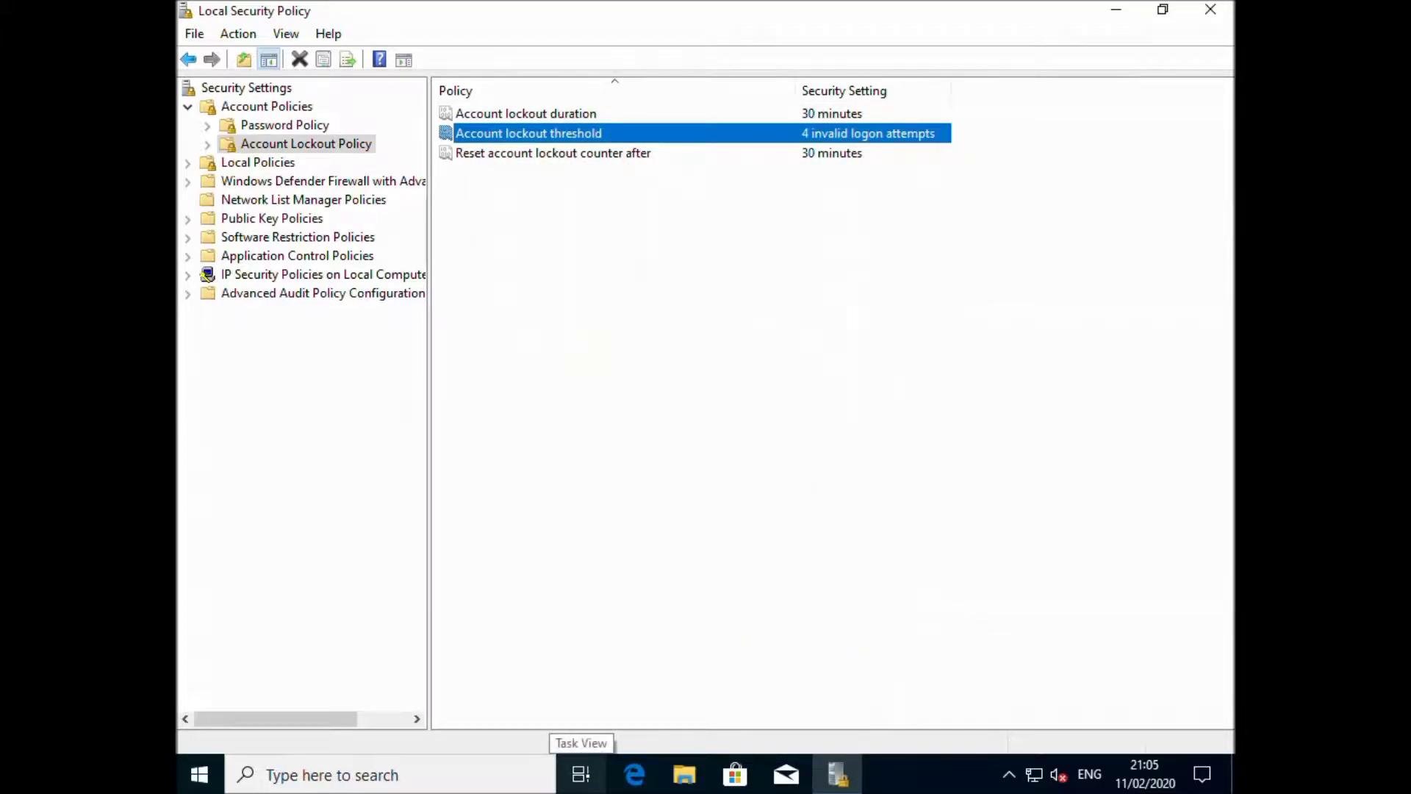
{"action": "left_click", "coordinate": [630, 488]}
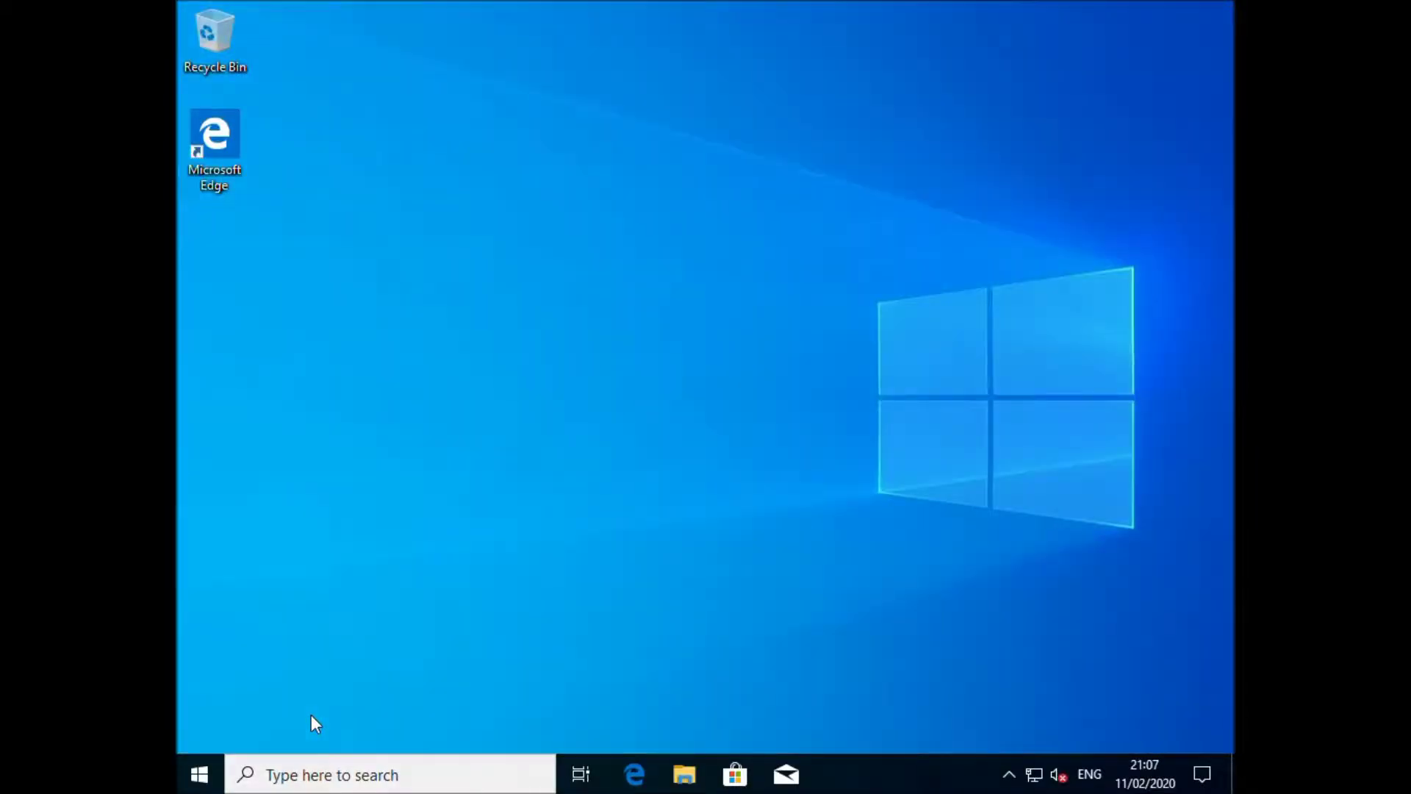
Open the Resultant Set of Policy console through a search for rsop.msc
{"action": "left_click", "coordinate": [201, 774]}
{"action": "type", "text": "rsop"}
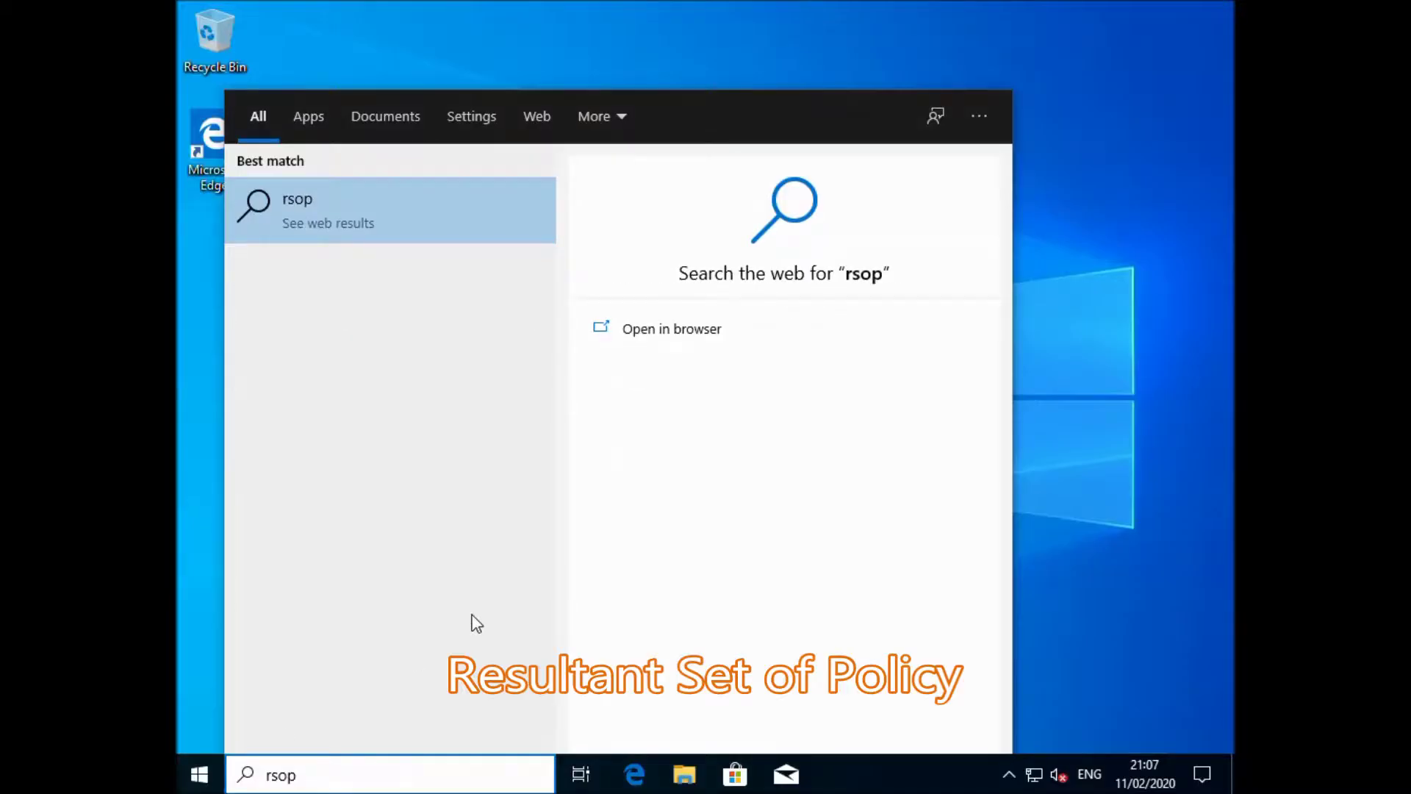
{"action": "type", "text": ".msc"}
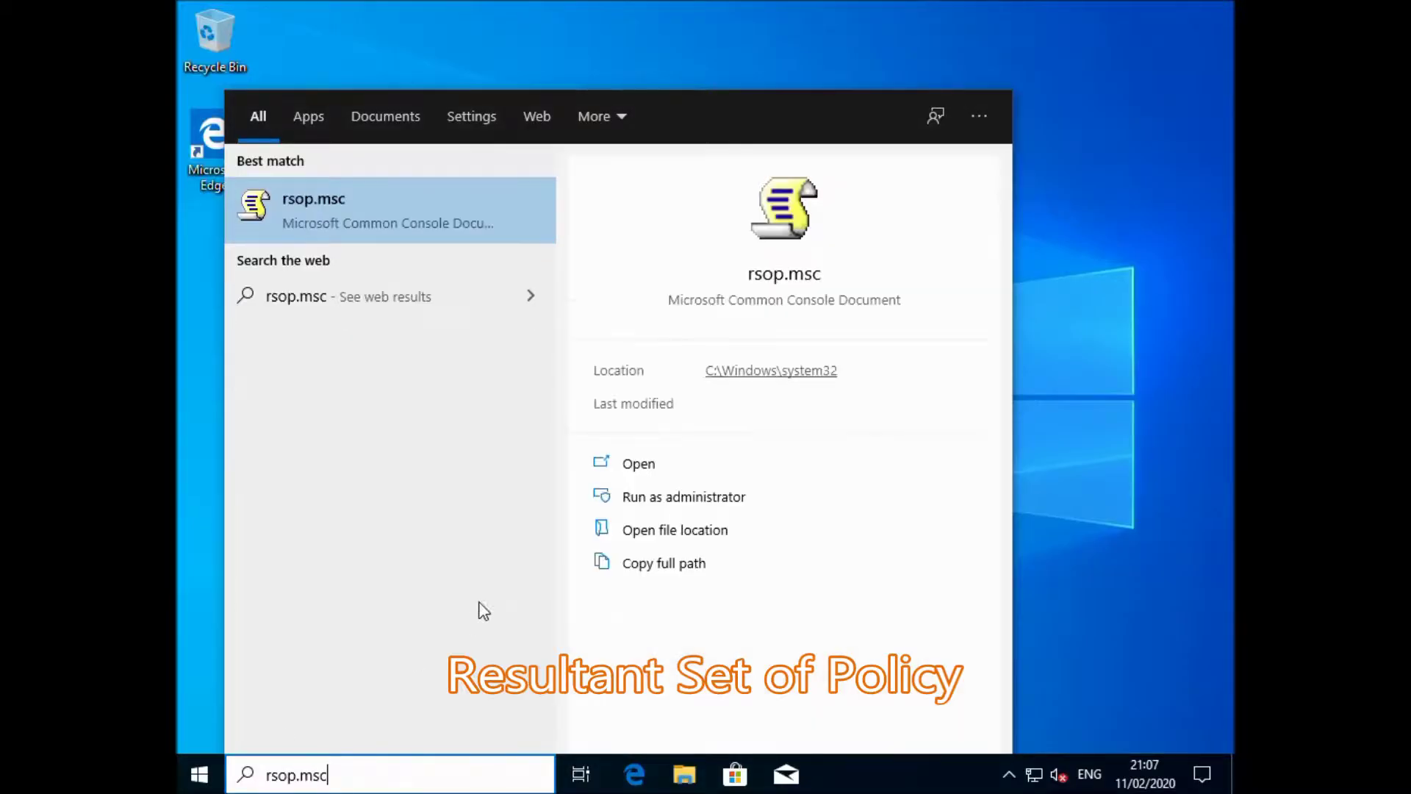
{"action": "left_click", "coordinate": [647, 469]}
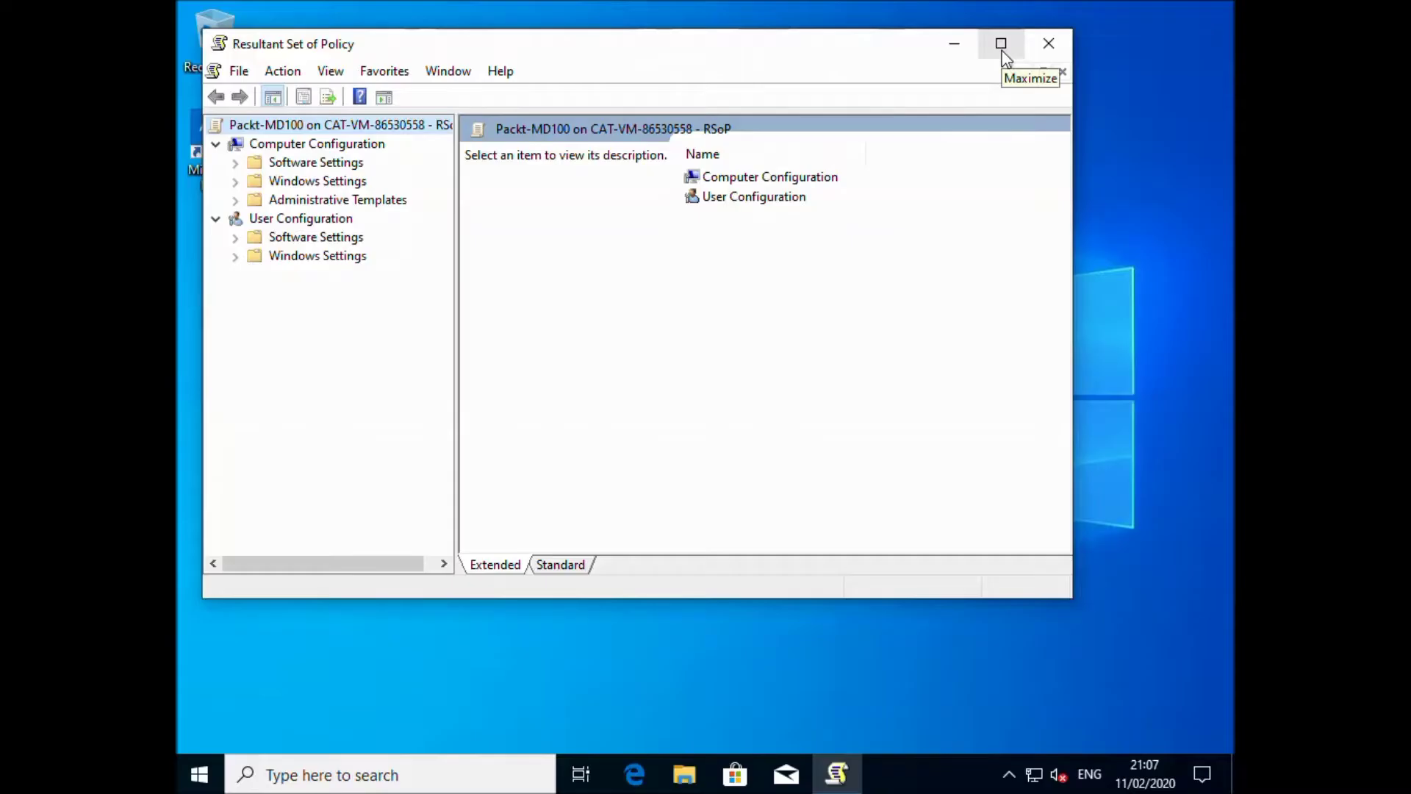
Expand Windows Settings under Computer Configuration and examine the policy categories in its Security Settings
{"action": "left_click", "coordinate": [237, 163]}
{"action": "left_click", "coordinate": [236, 181]}
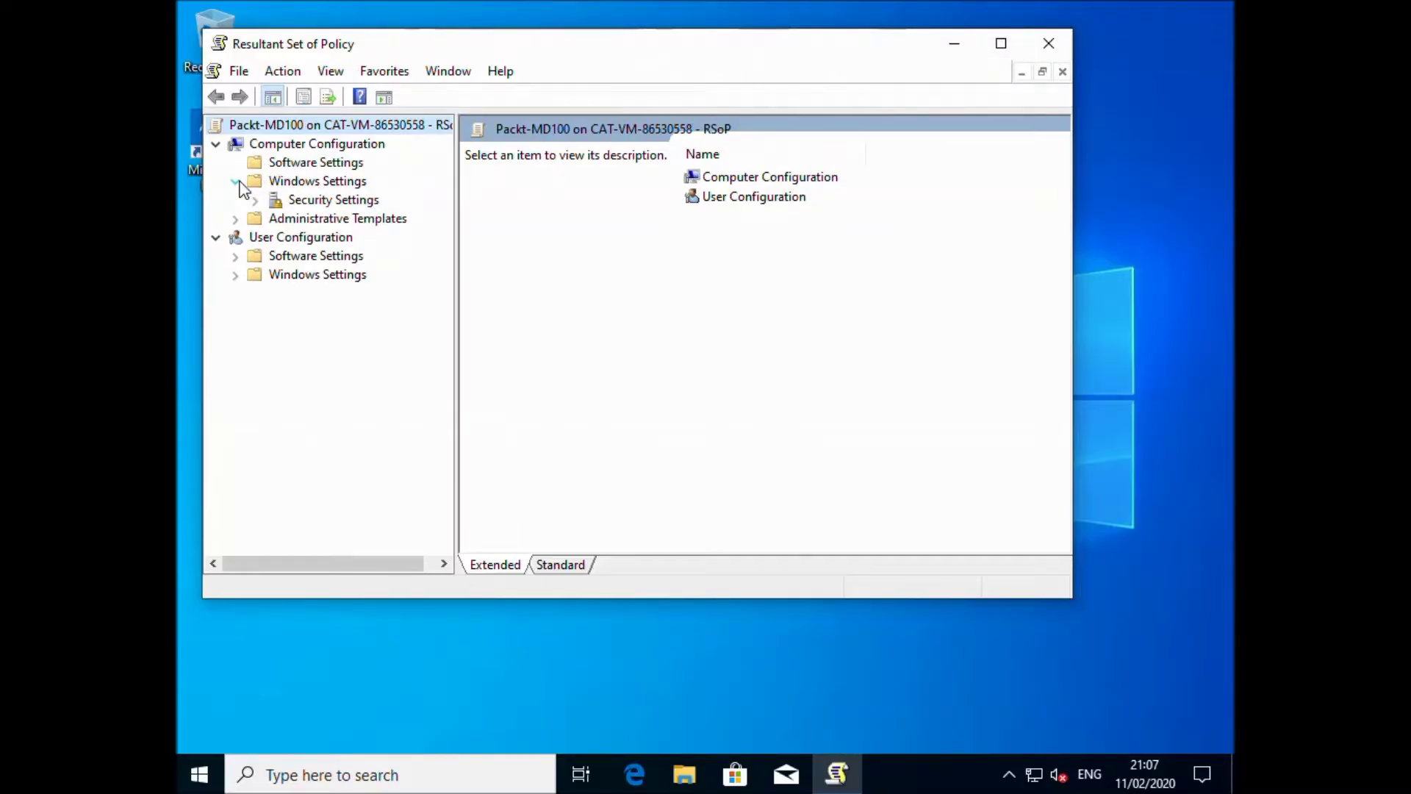
{"action": "left_click", "coordinate": [305, 200]}
{"action": "left_click", "coordinate": [255, 201]}
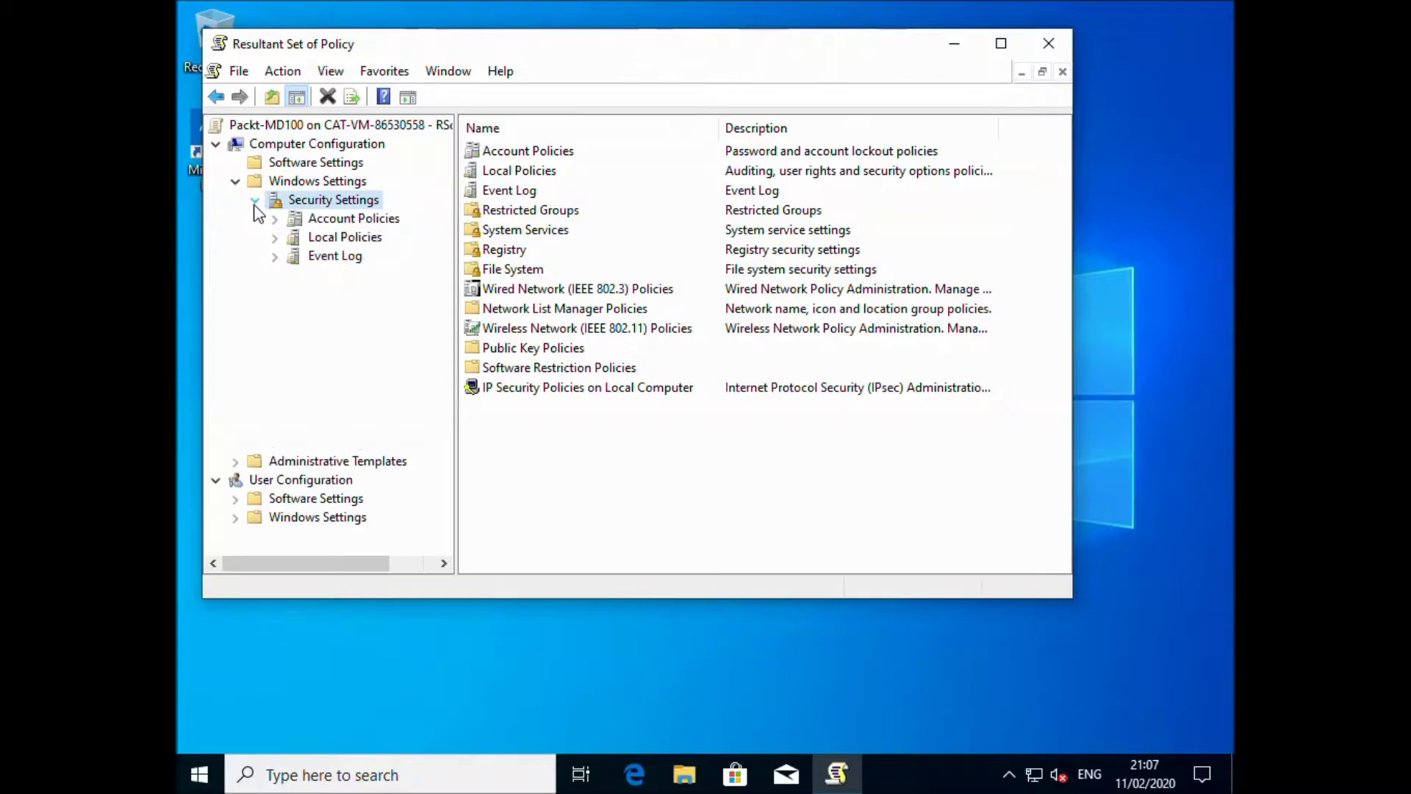
Examine the Security Settings under User Configuration's Windows Settings and expand the Administrative Templates of Computer Configuration
{"action": "left_click", "coordinate": [236, 516]}
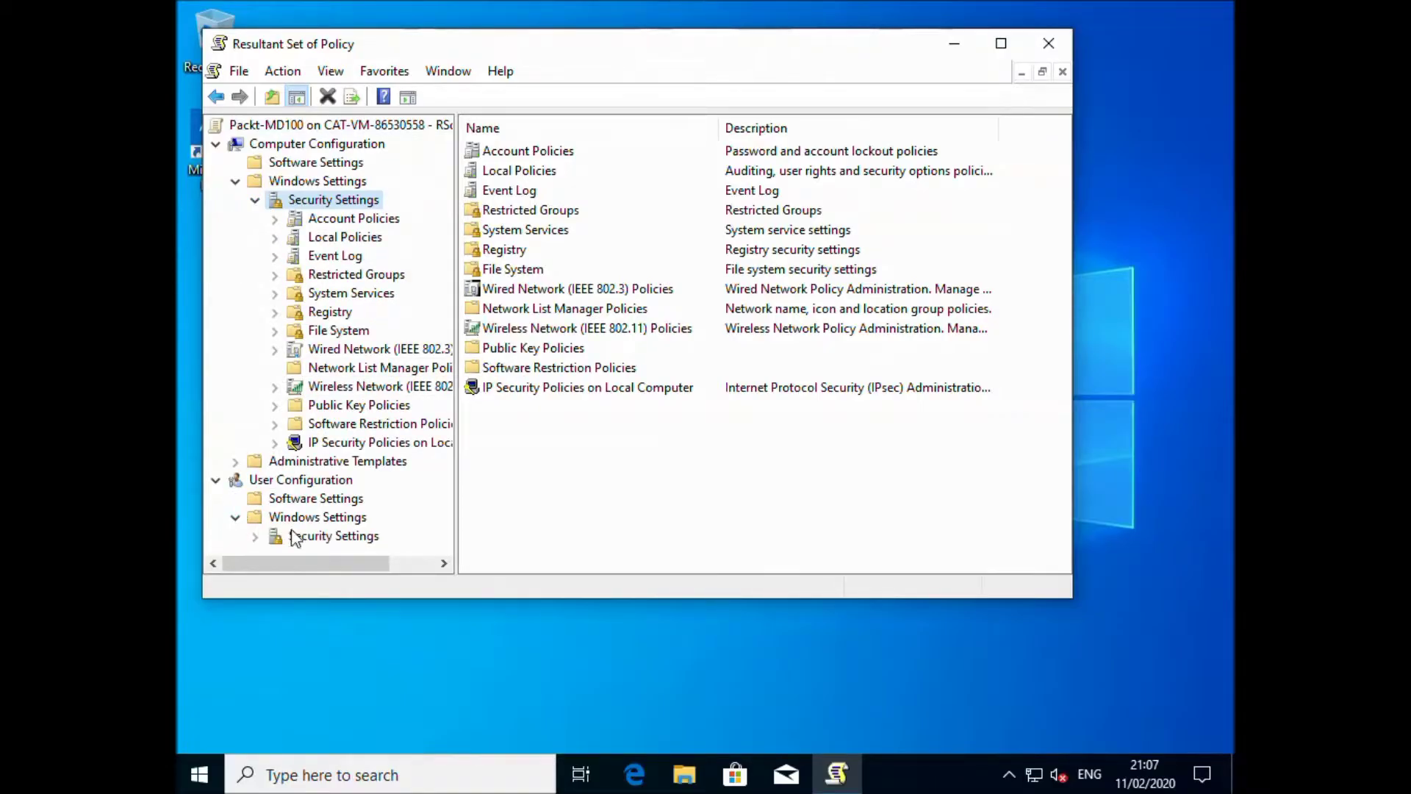
{"action": "left_click", "coordinate": [302, 537]}
{"action": "left_click", "coordinate": [255, 537]}
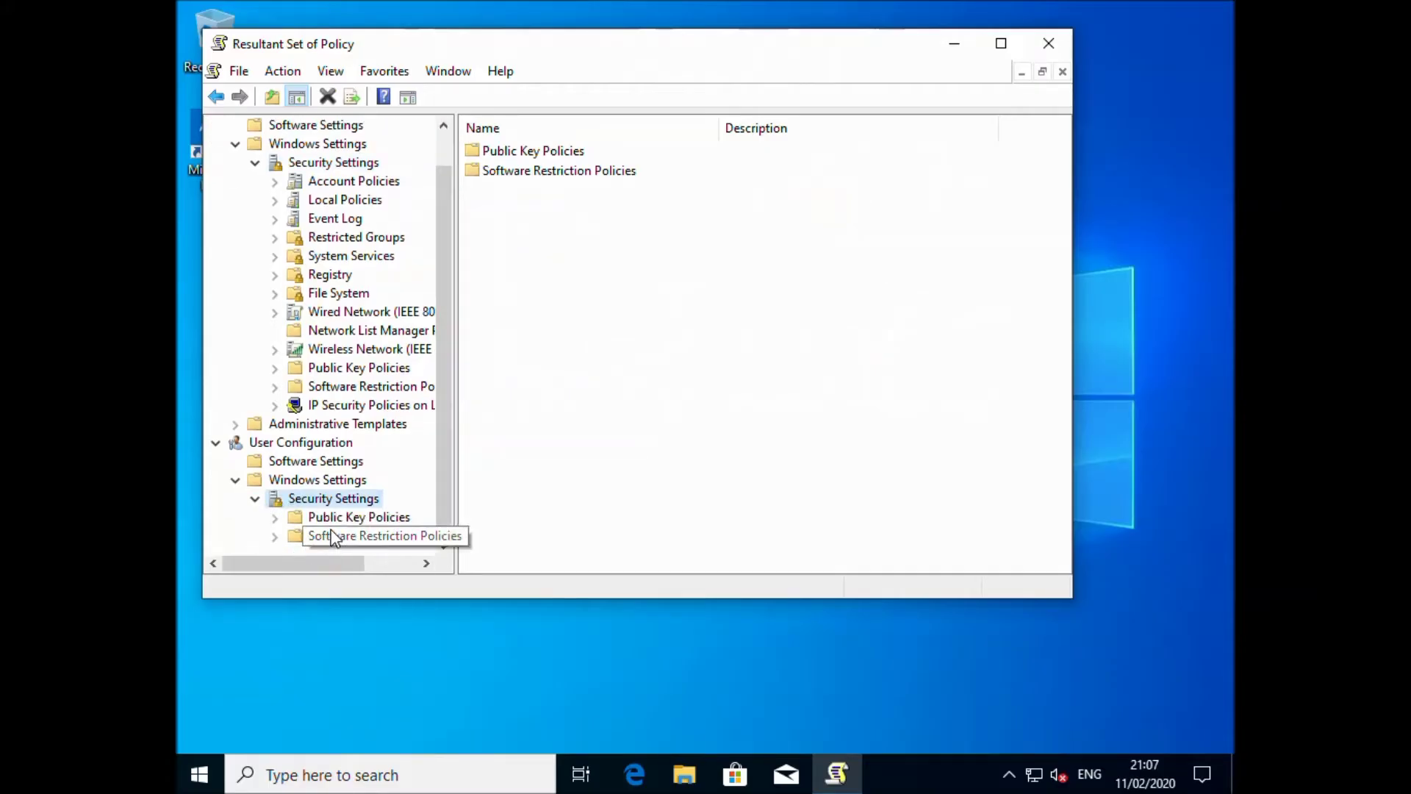
{"action": "left_click", "coordinate": [235, 424]}
{"action": "left_click", "coordinate": [292, 445]}
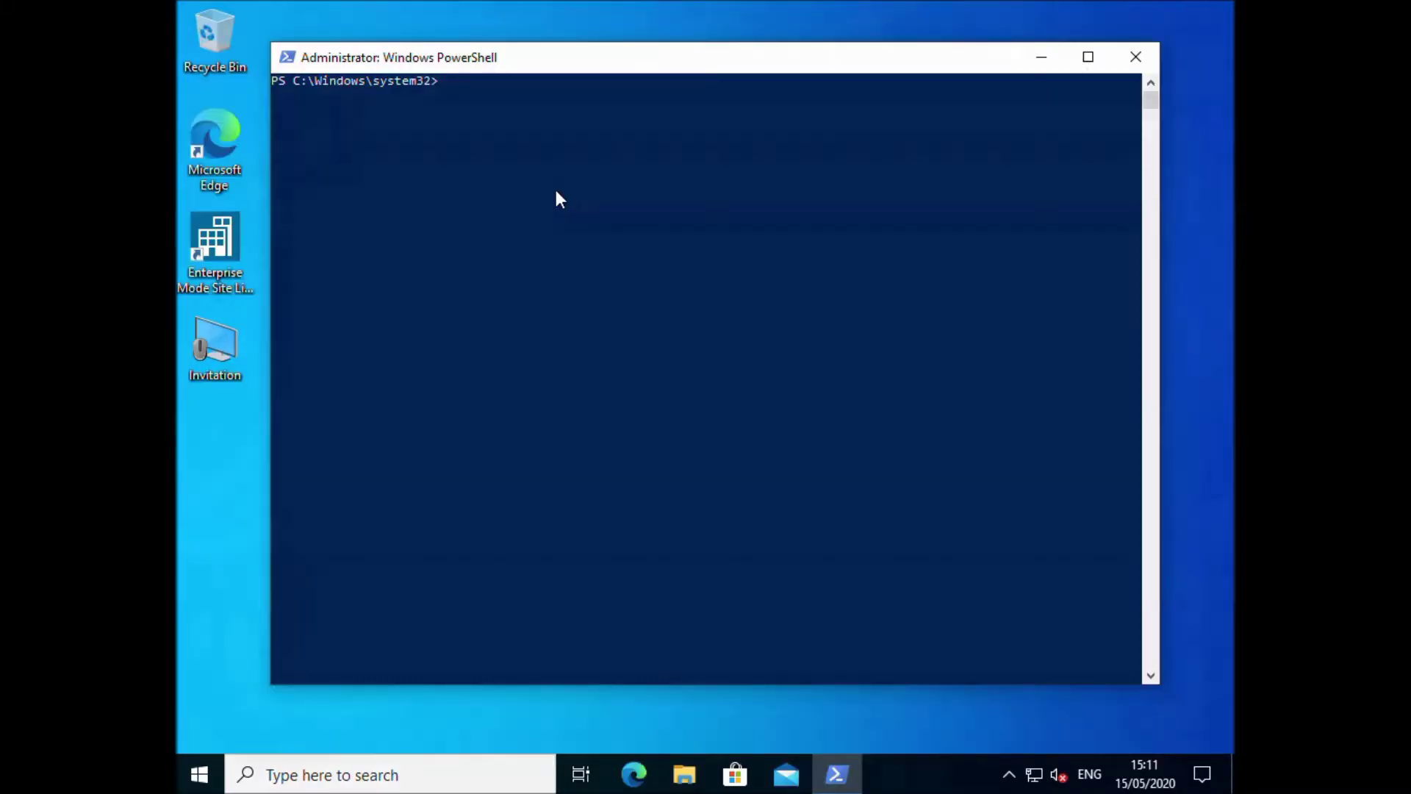
Run gpresult /r /scope:user in the administrator PowerShell window to report the user's applied group policies
{"action": "left_click", "coordinate": [556, 196]}
{"action": "type", "text": "gpresult"}
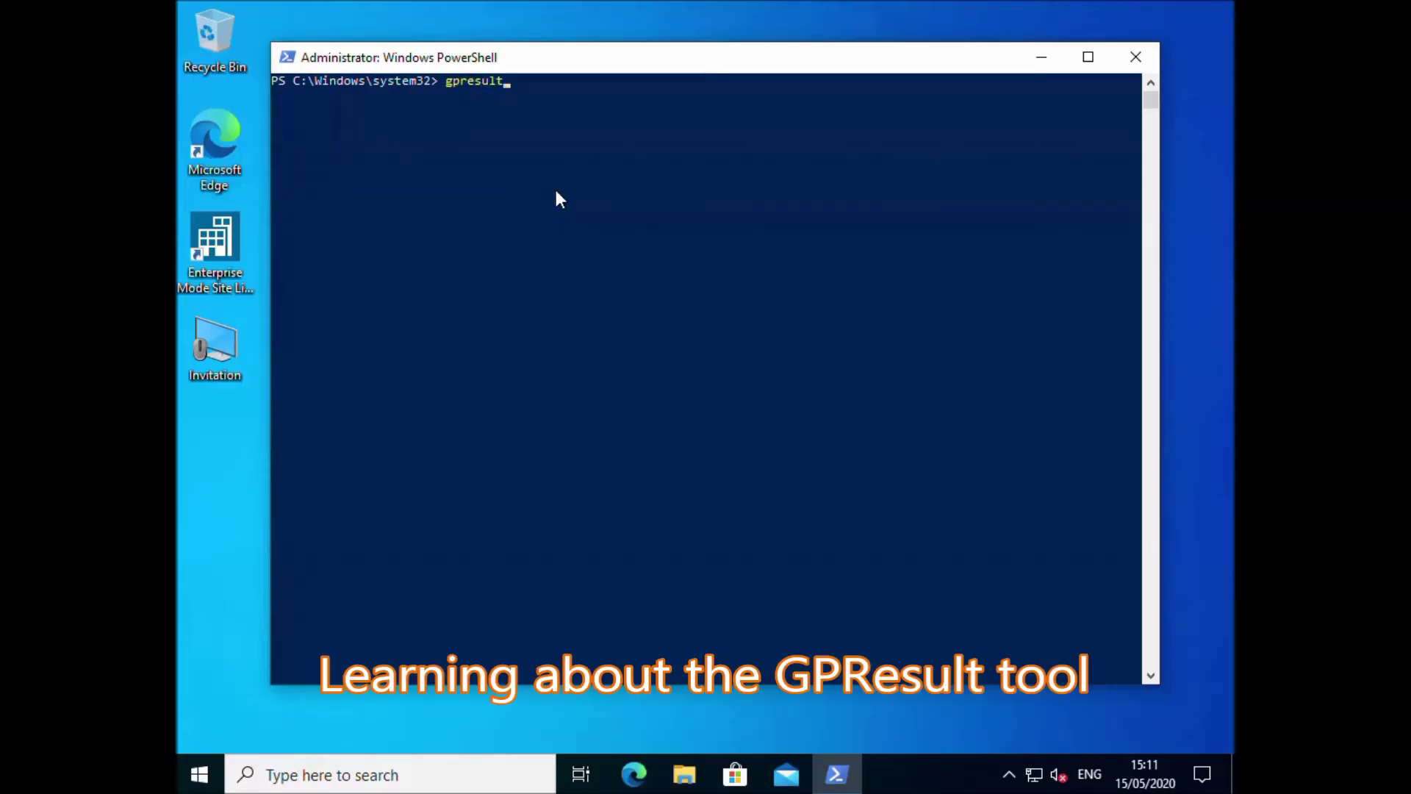
{"action": "type", "text": " /r /scope:user"}
{"action": "key", "text": "Return"}
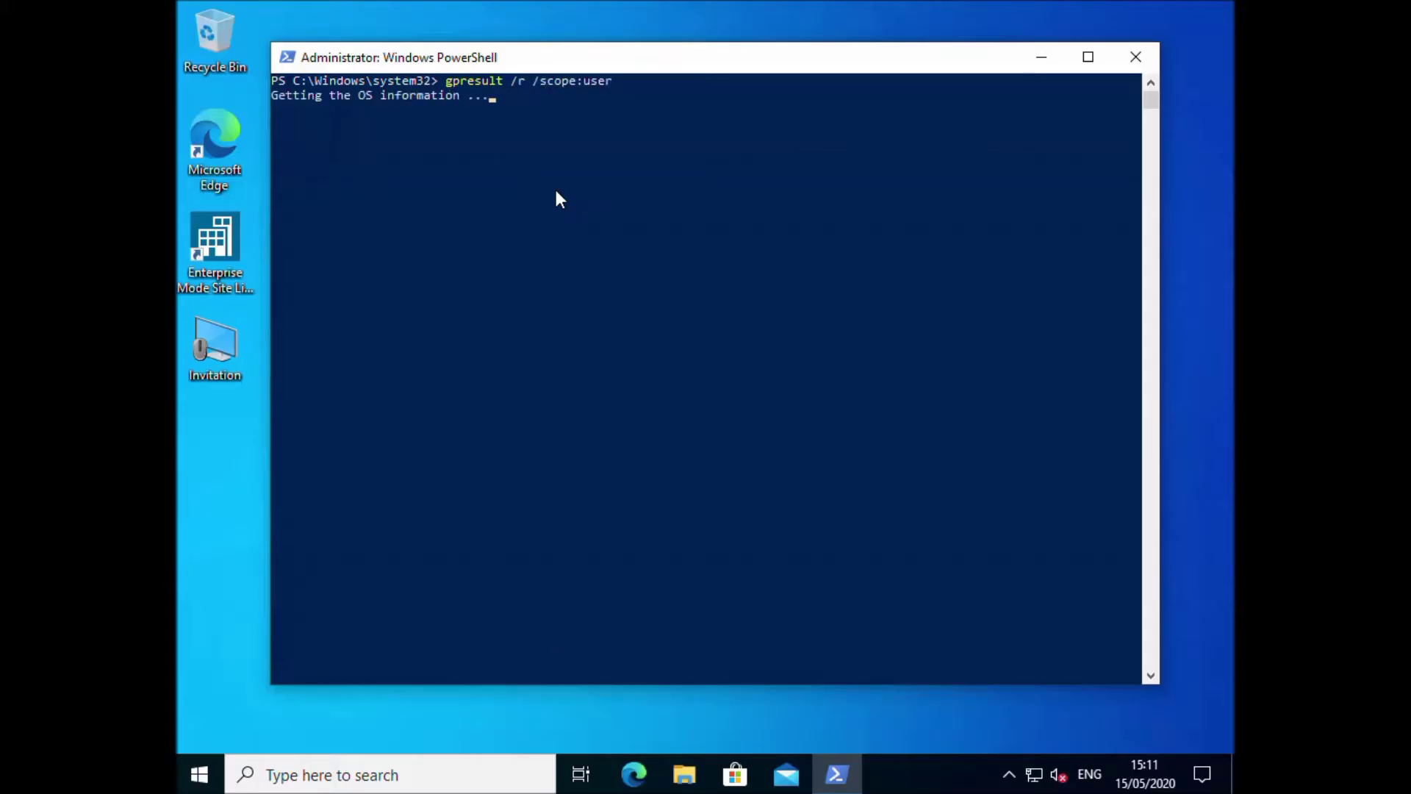